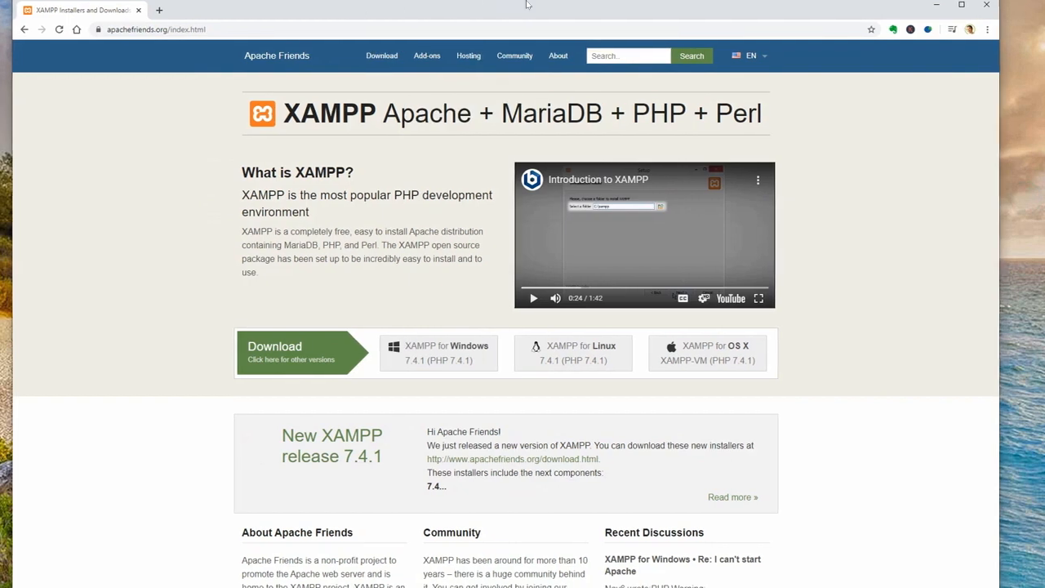
# - Shift the Chrome window slightly left and widen it so more of the XAMPP page fits
pyautogui.moveTo(569, 13)
pyautogui.mouseDown()
pyautogui.moveTo(568, 238)
pyautogui.moveTo(552, 13)
pyautogui.mouseUp()
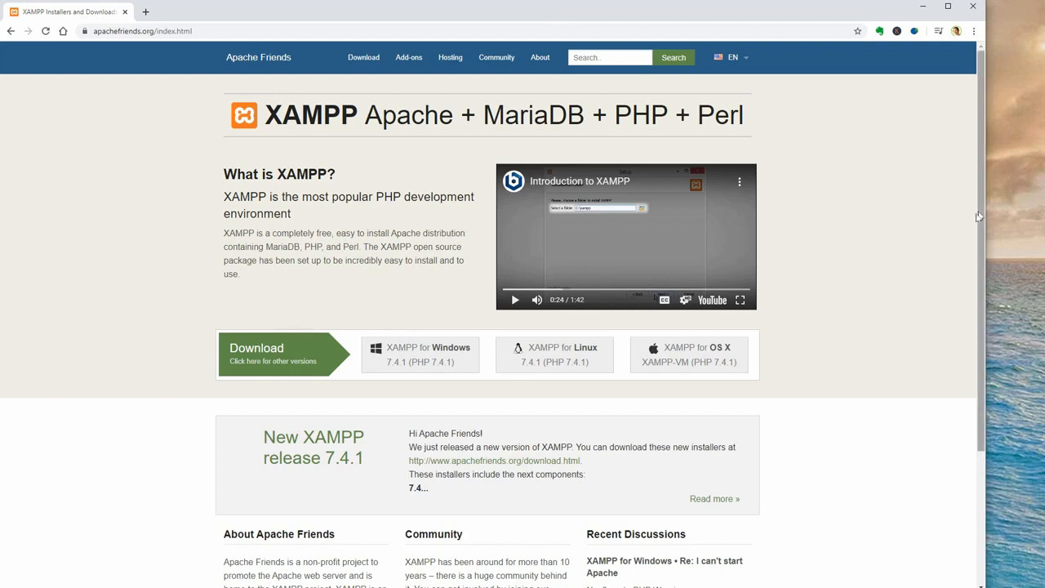
pyautogui.moveTo(986, 218); pyautogui.dragTo(1043, 218)
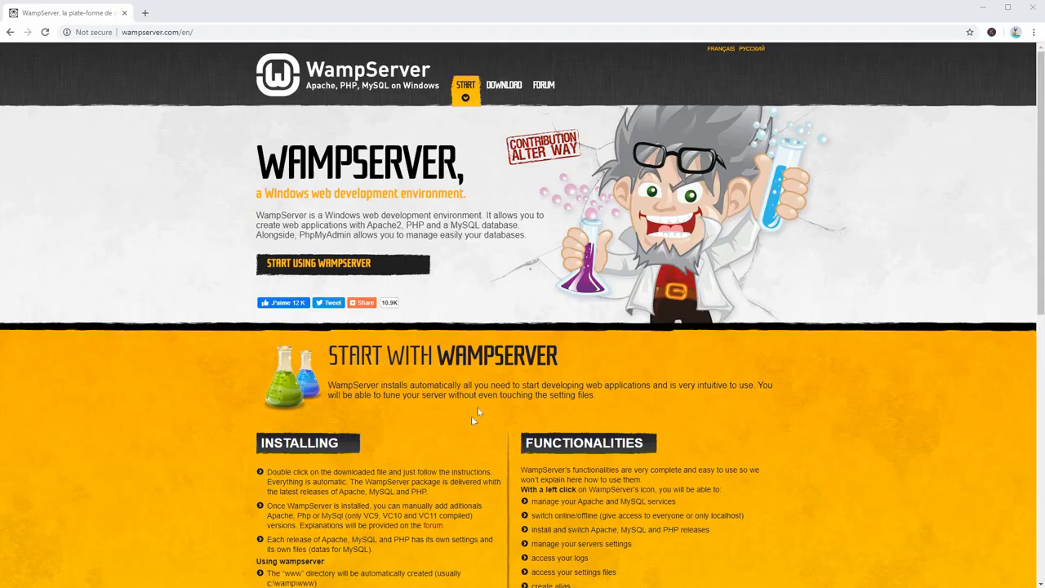
# - Highlight the START WITH WAMPSERVER heading and go to the WampServer DOWNLOAD section
pyautogui.moveTo(329, 364); pyautogui.dragTo(570, 366)
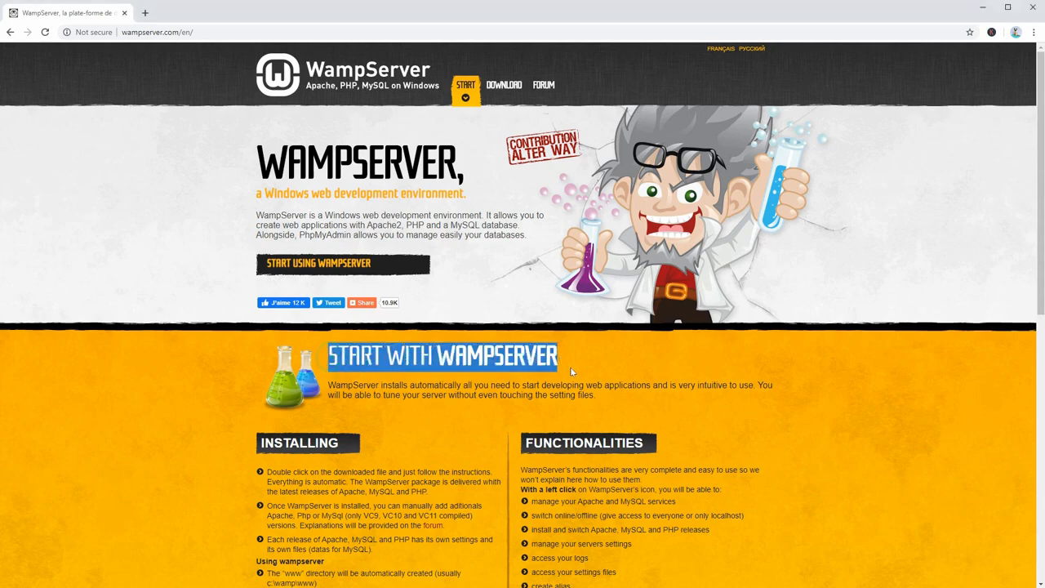
pyautogui.click(512, 91)
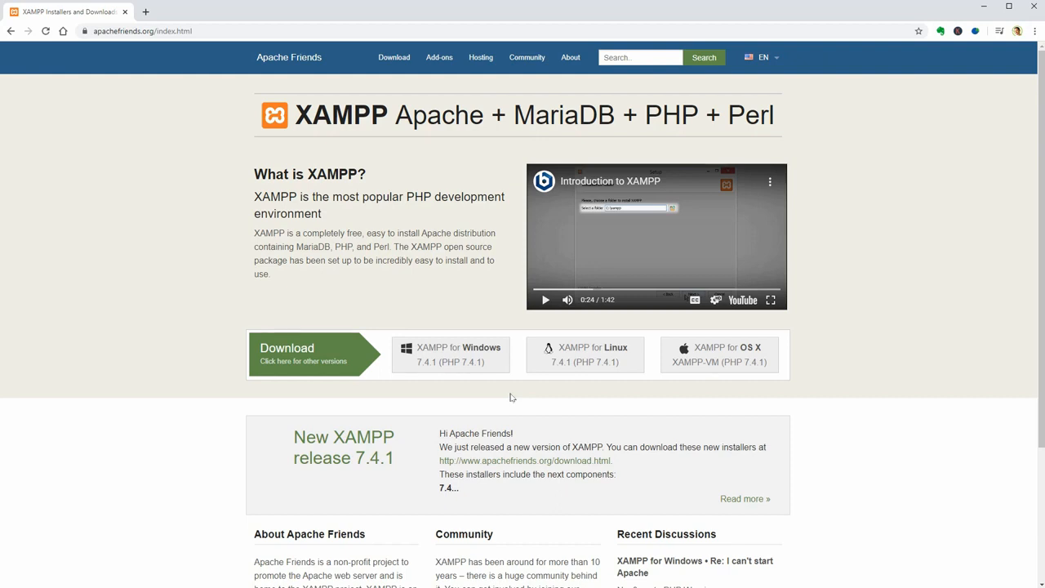
pyautogui.doubleClick(411, 197)
pyautogui.doubleClick(419, 196)
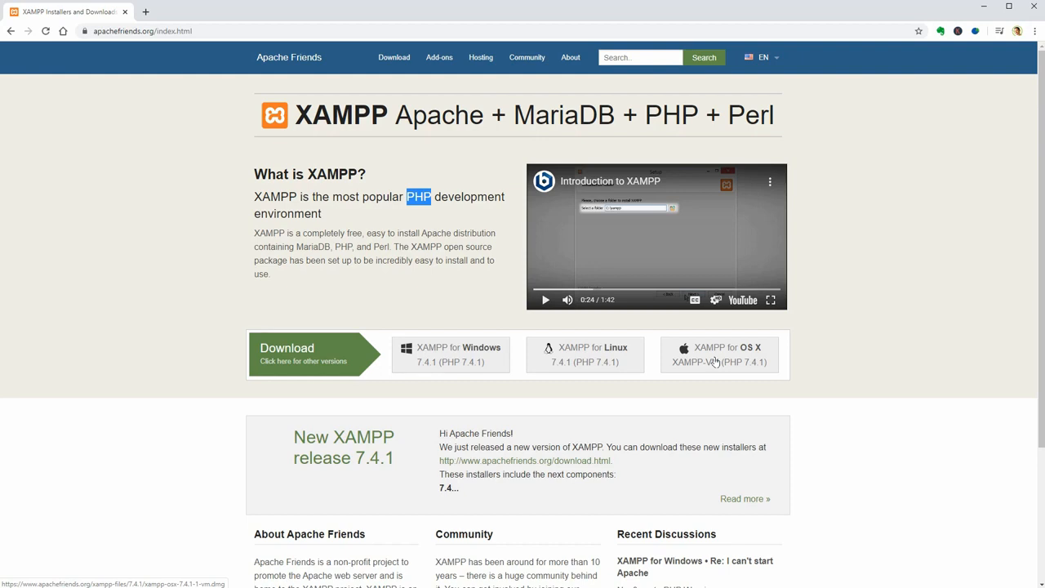
pyautogui.click(336, 354)
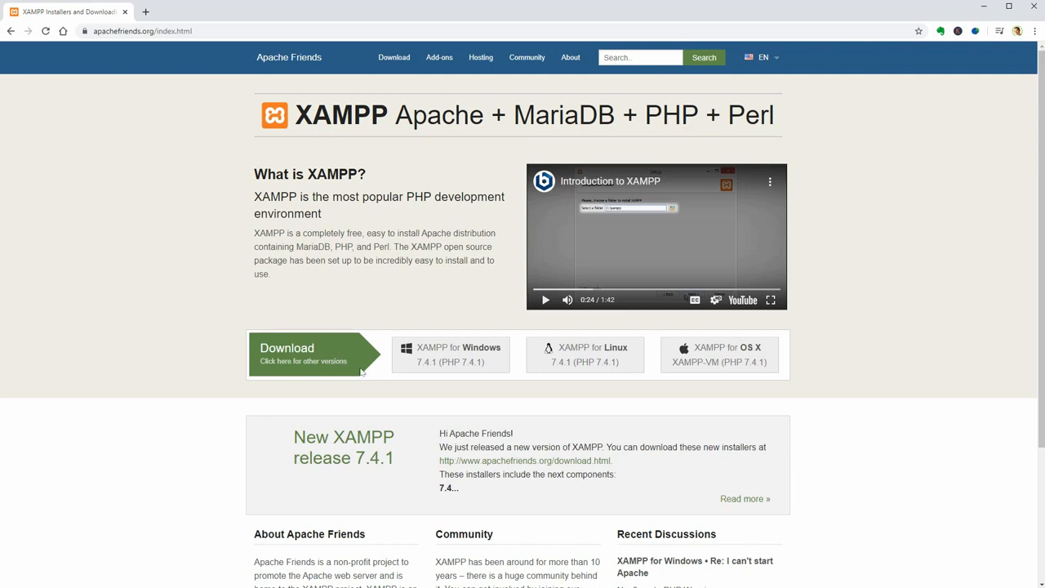
# - From the full XAMPP versions list, download the Windows 7.4.1 64-bit installer
pyautogui.click(319, 367)
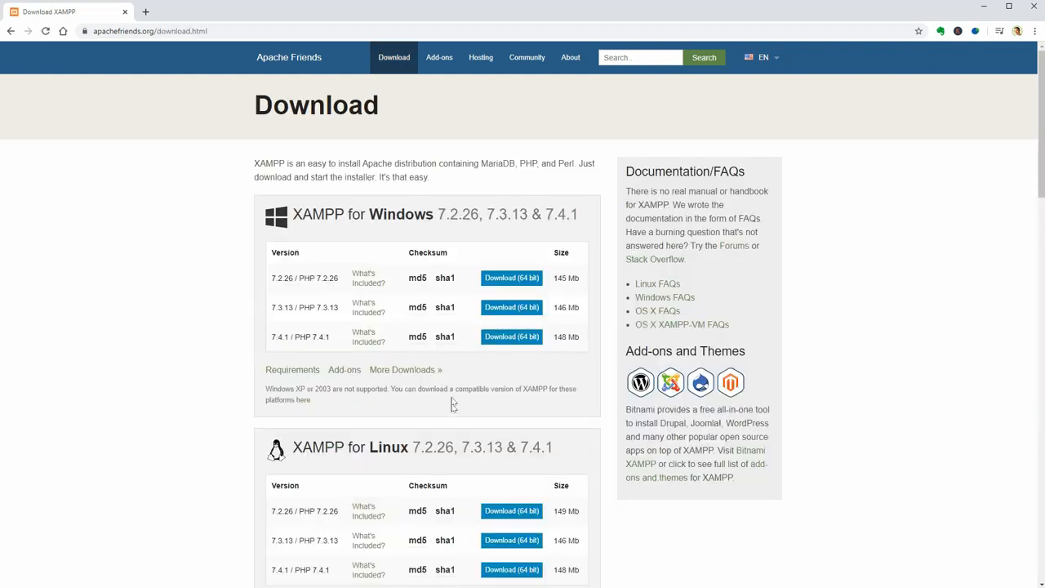
pyautogui.scroll(-3, 448, 371)
pyautogui.scroll(-4, 447, 376)
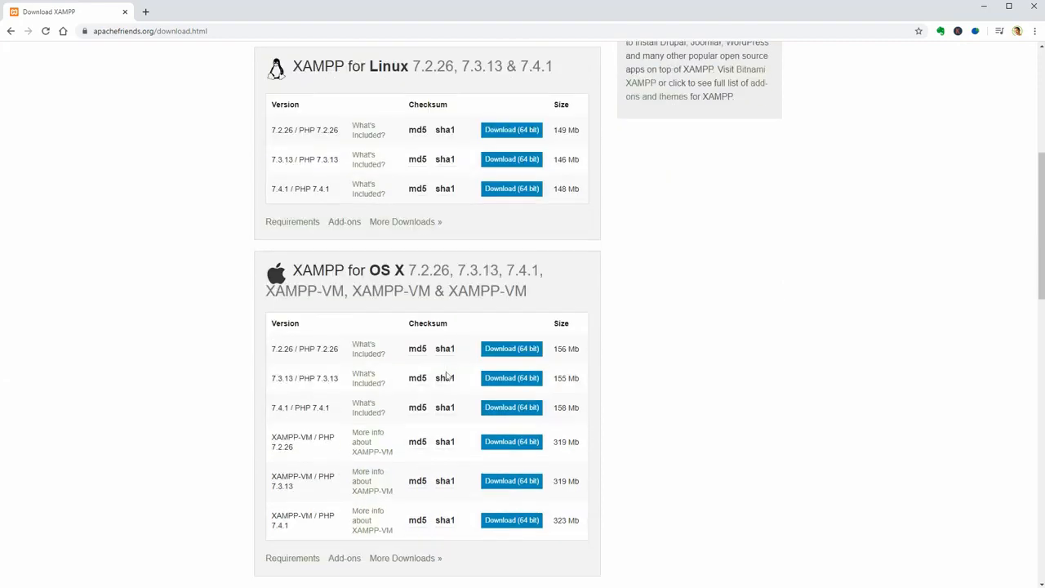
pyautogui.scroll(-1, 448, 377)
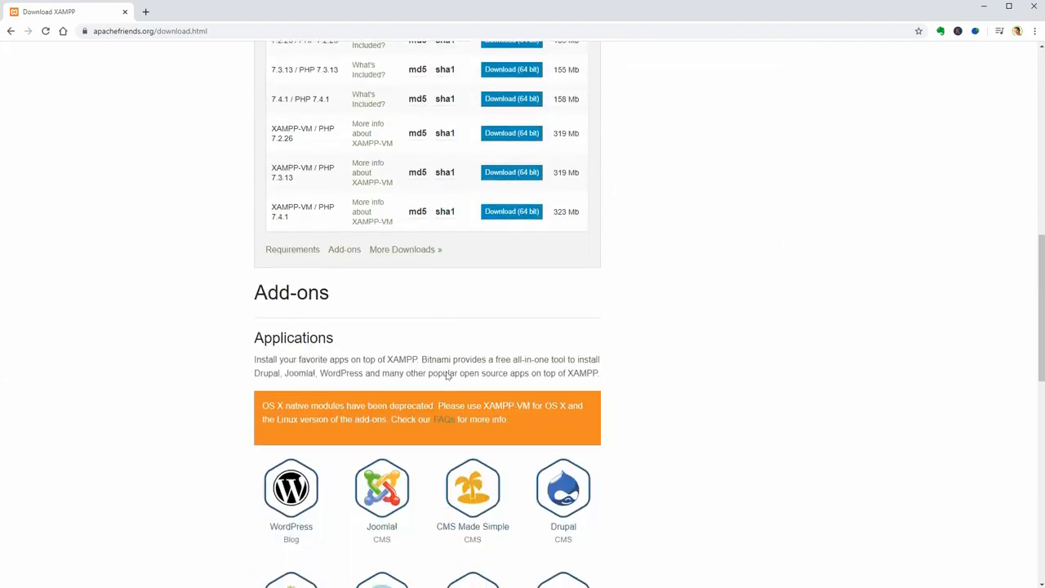
pyautogui.scroll(-1, 472, 476)
pyautogui.scroll(-3, 472, 476)
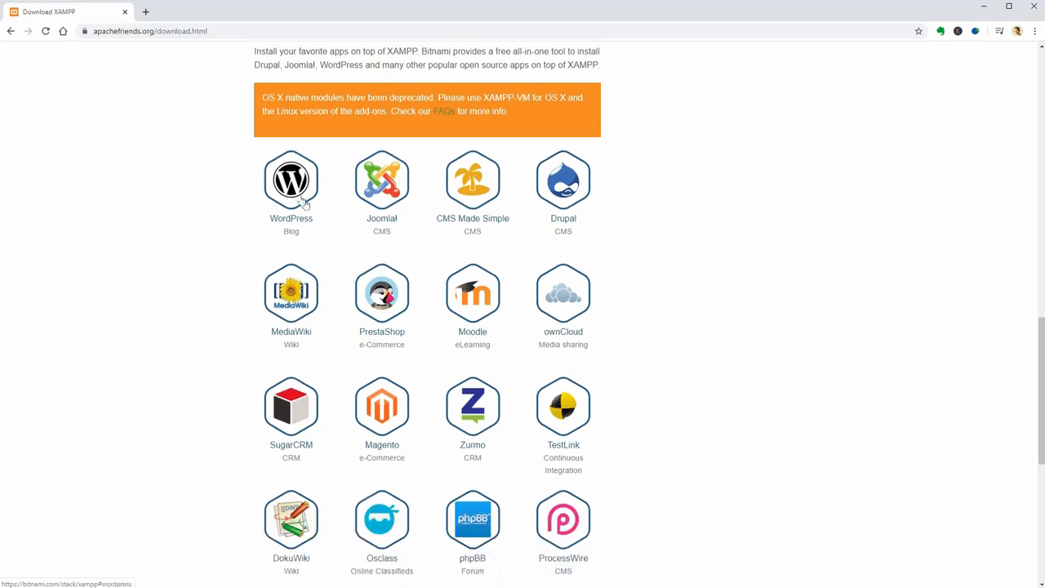
pyautogui.scroll(-1, 314, 323)
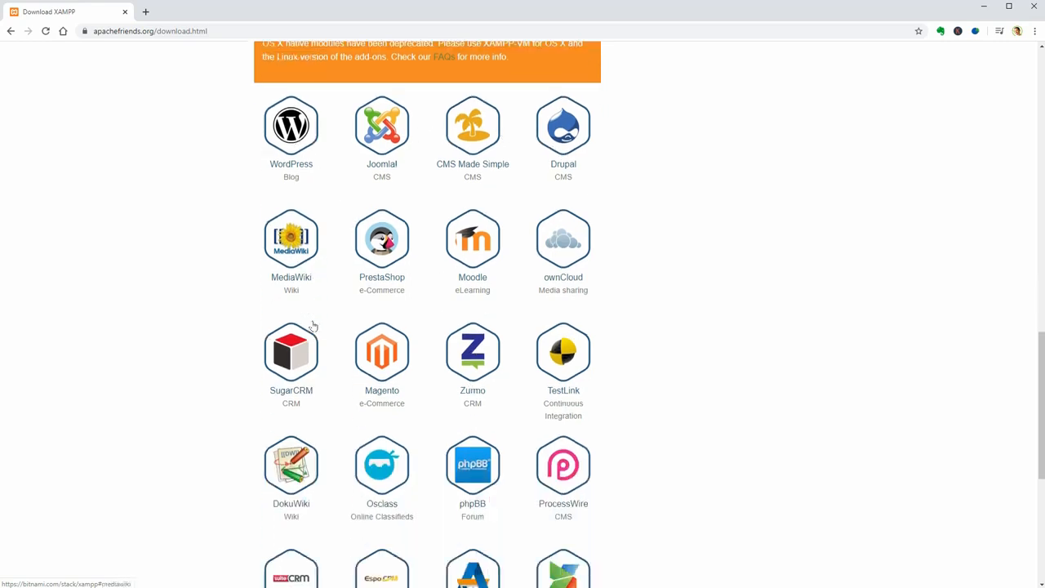
pyautogui.scroll(-1, 495, 334)
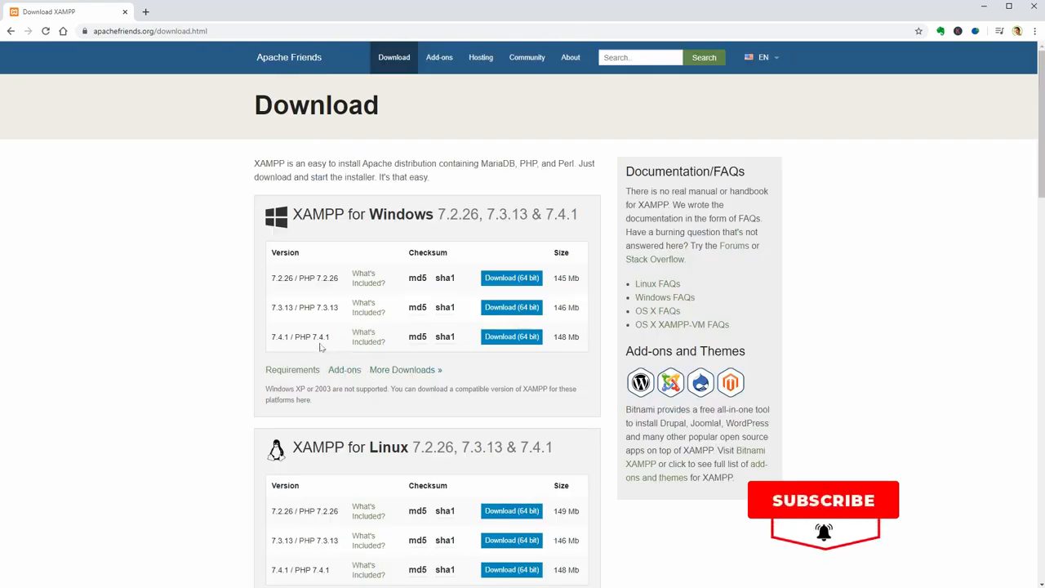
pyautogui.click(512, 338)
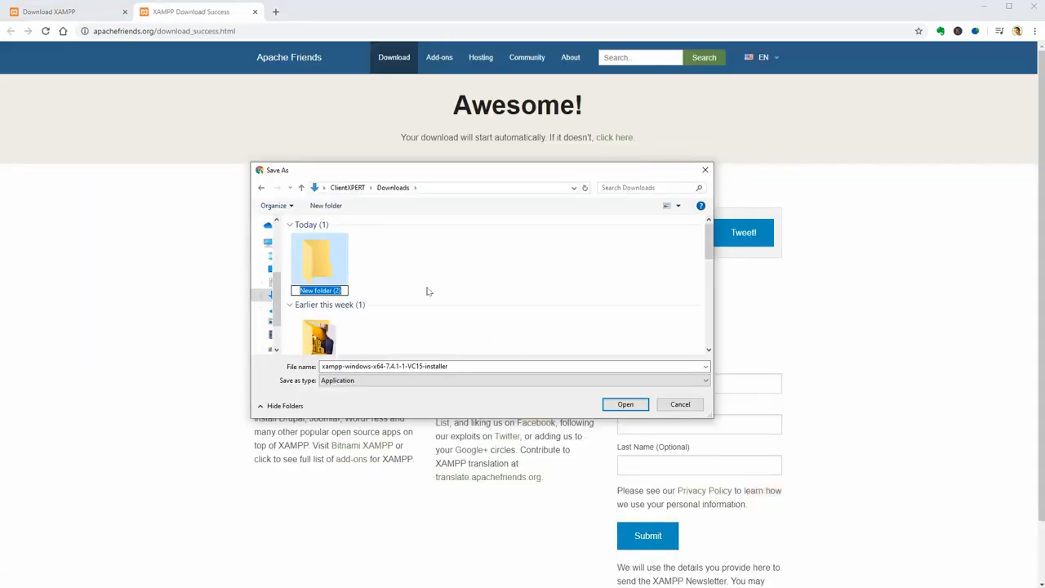
# - Create a 'XAMPP WordPress' folder in Downloads and save the installer inside it
pyautogui.write('XAMPP WordPress')
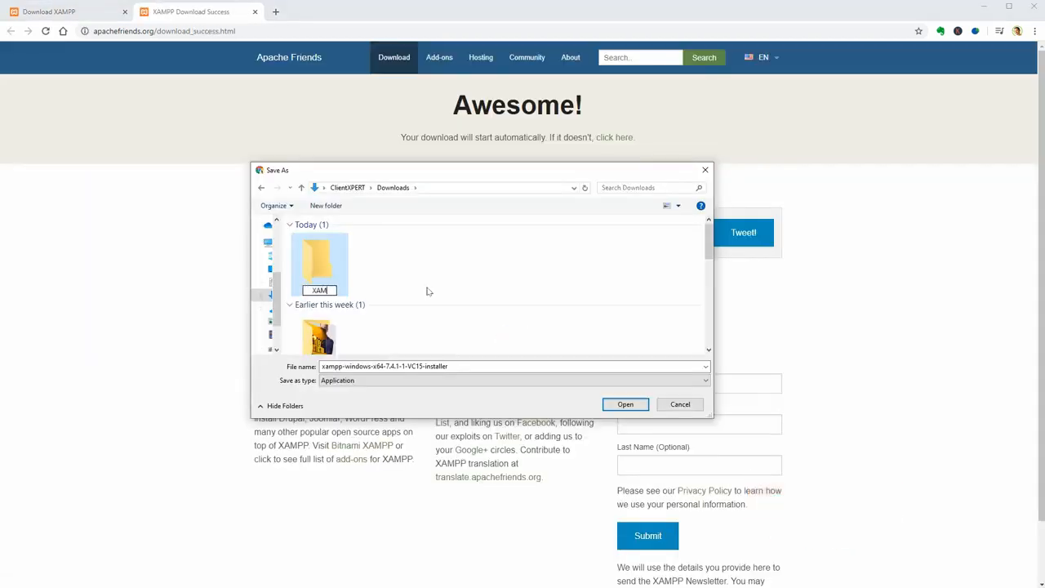
pyautogui.click(373, 292)
pyautogui.doubleClick(324, 281)
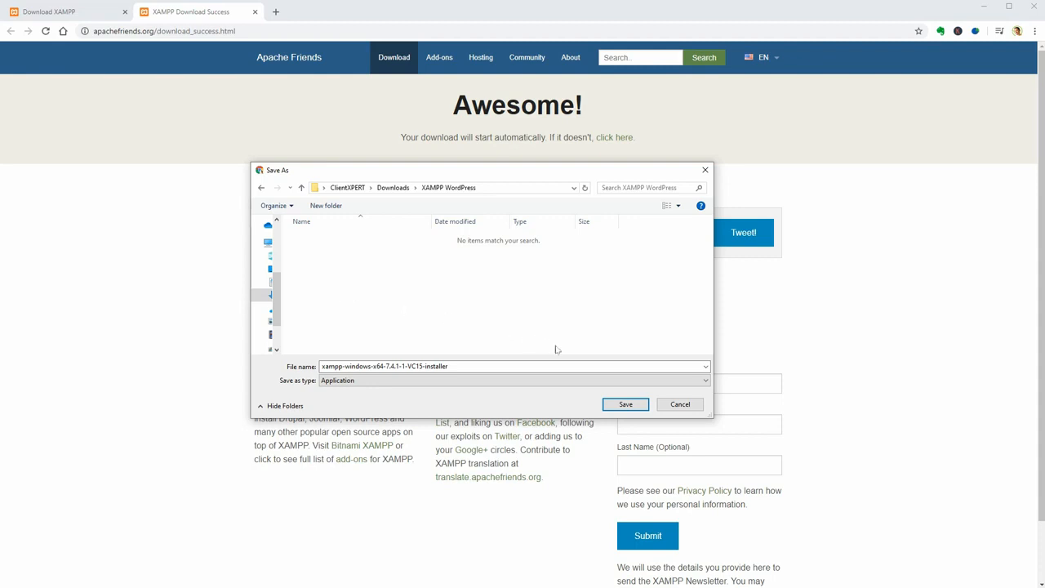
pyautogui.click(625, 405)
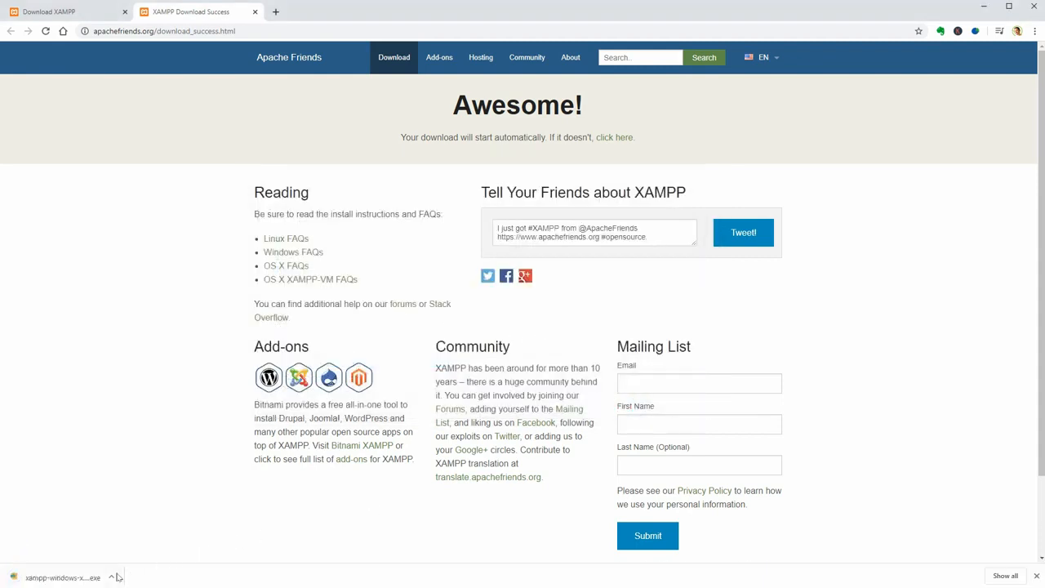
# - Run xampp-windows-x64-7.4.1-1-VC15-installer from the XAMPP WordPress folder and close Chrome
pyautogui.click(112, 577)
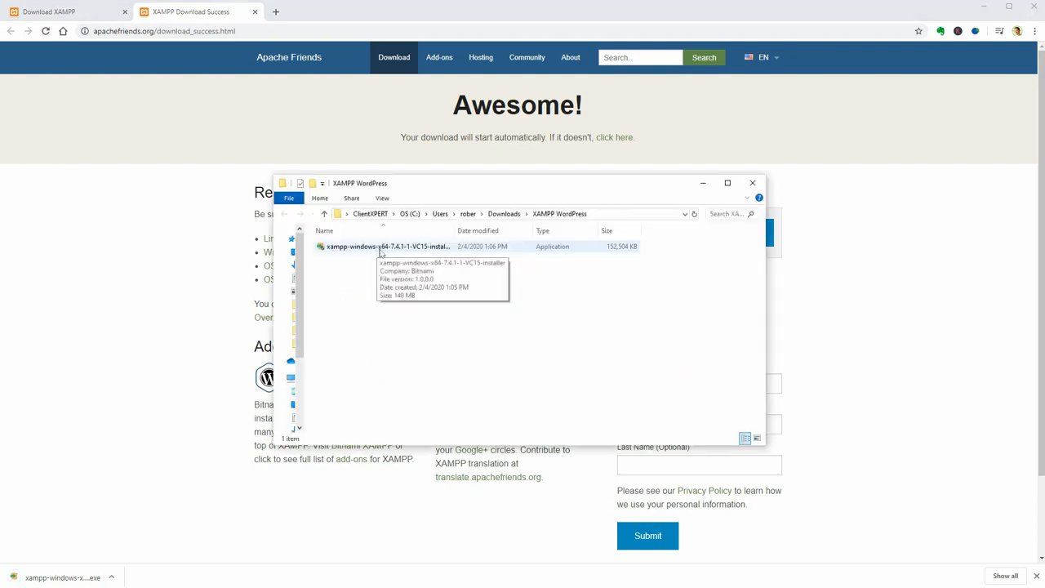
pyautogui.doubleClick(380, 247)
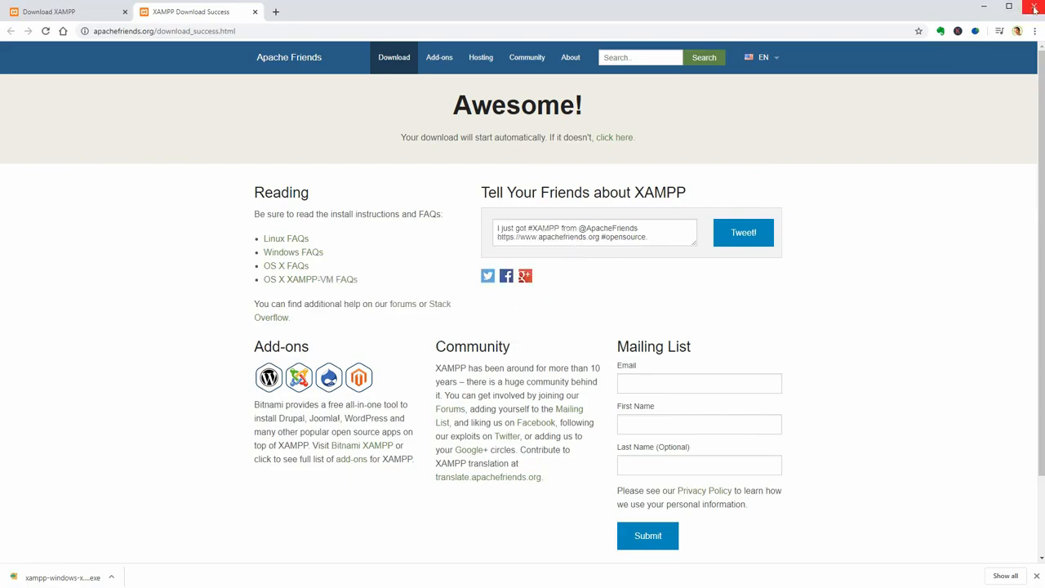
pyautogui.click(1035, 8)
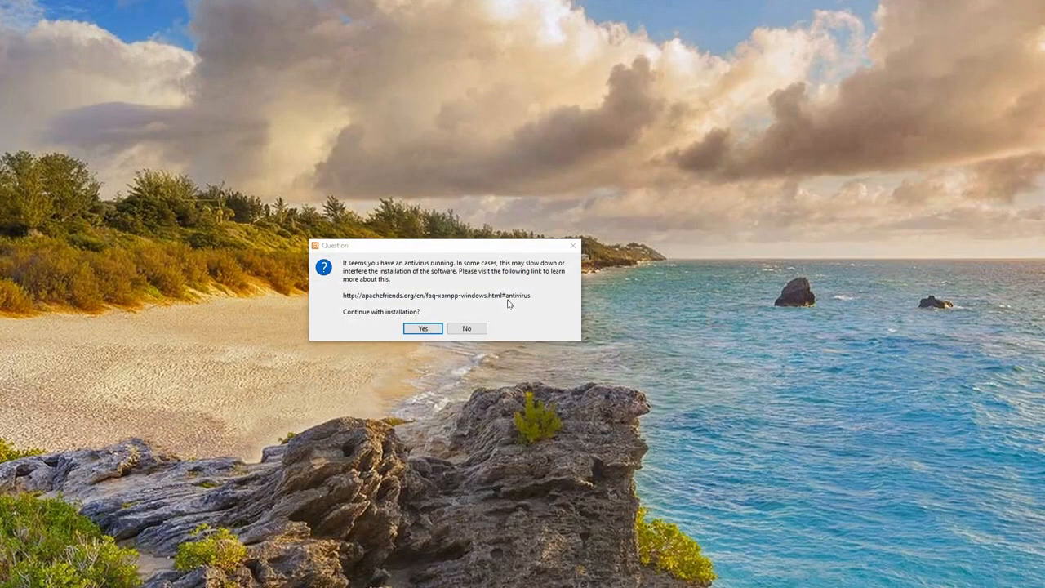
# - Dismiss the antivirus and UAC warnings and move past the setup welcome page
pyautogui.click(421, 328)
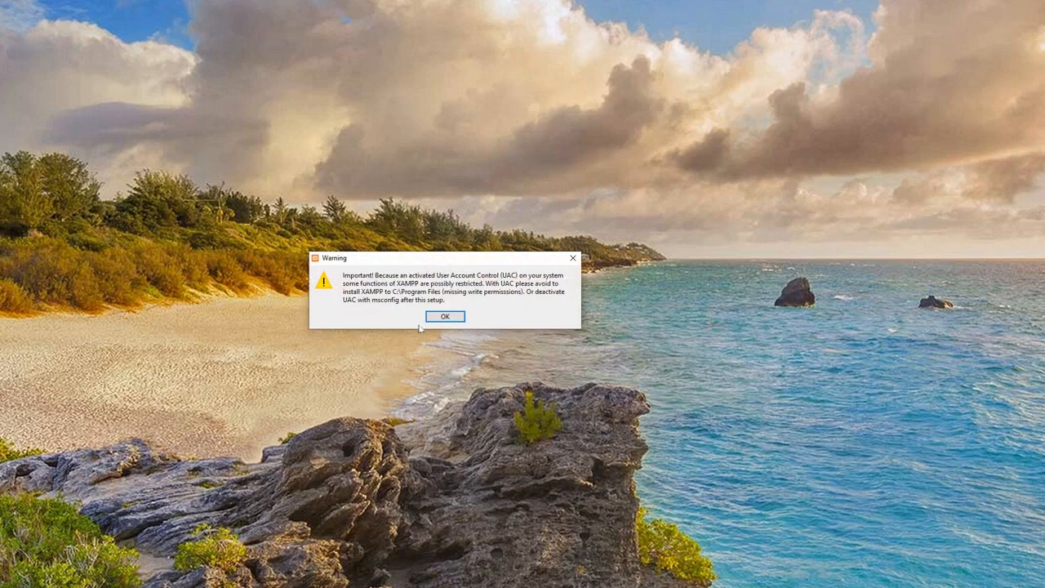
pyautogui.click(445, 316)
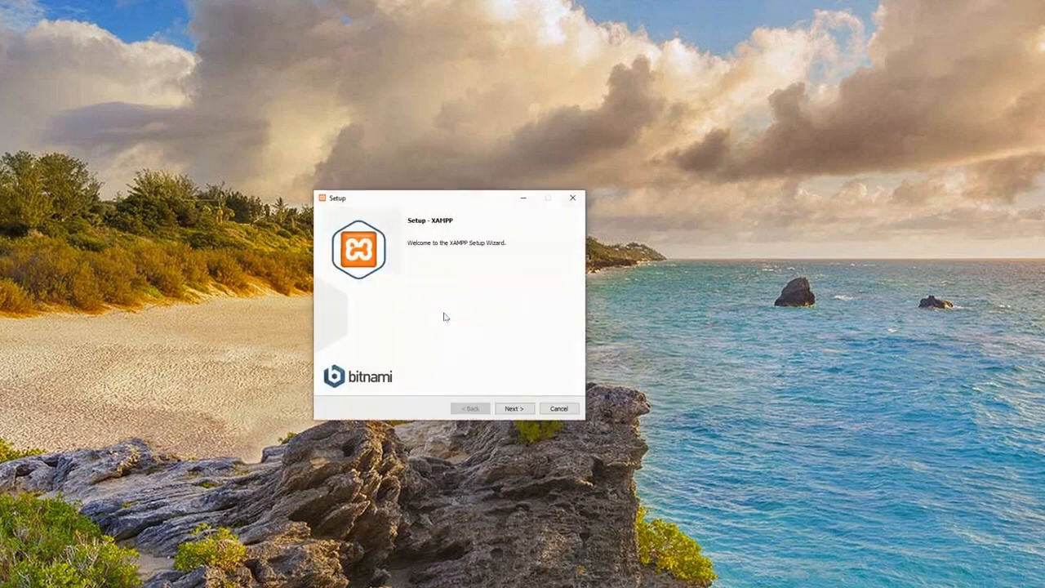
pyautogui.click(515, 408)
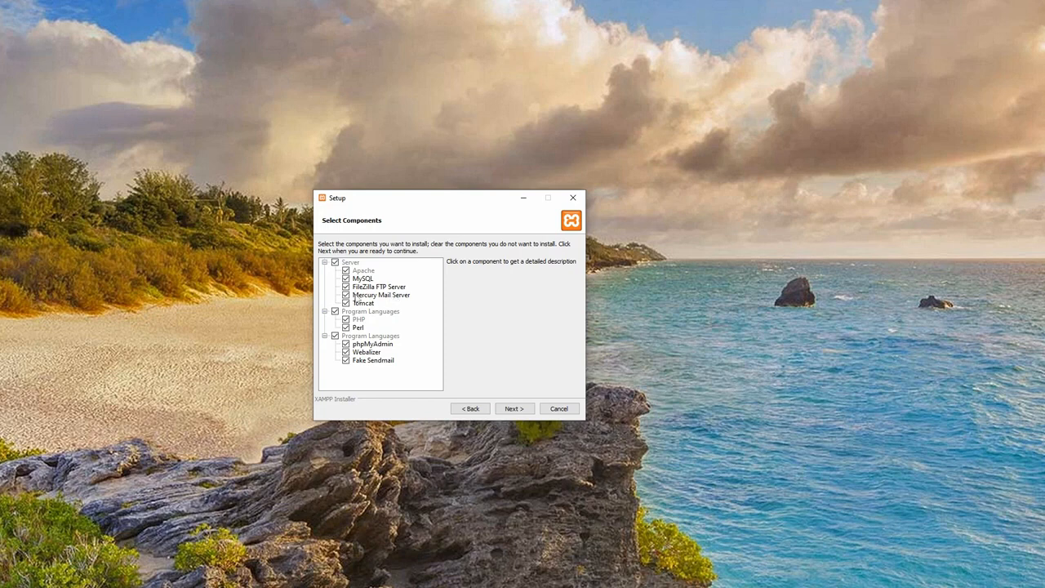
# - Deselect Tomcat, Mercury, FileZilla, Perl, Webalizer and Fake Sendmail, keeping Apache, MySQL, PHP, phpMyAdmin
pyautogui.click(346, 303)
pyautogui.click(345, 295)
pyautogui.click(346, 287)
pyautogui.click(346, 327)
pyautogui.click(346, 352)
pyautogui.click(346, 360)
pyautogui.click(512, 410)
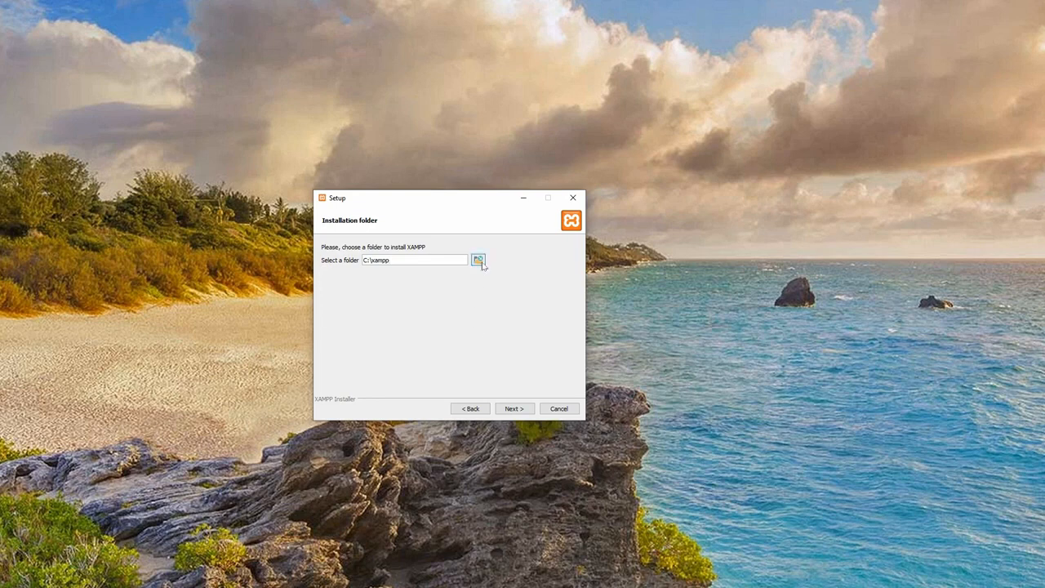
# - Keep C:\xampp as the install folder and skip the Bitnami information page
pyautogui.click(517, 411)
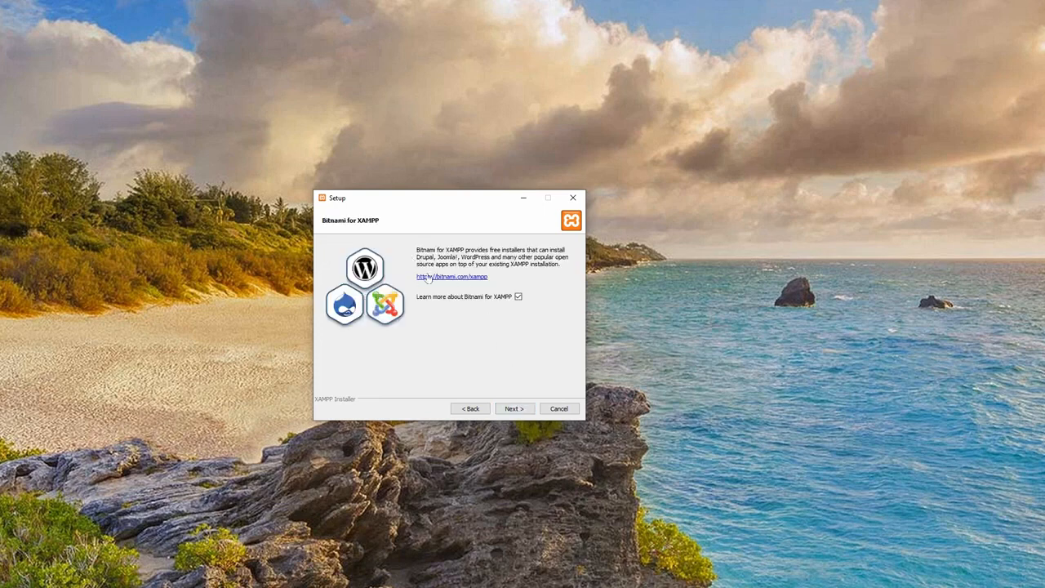
pyautogui.click(516, 410)
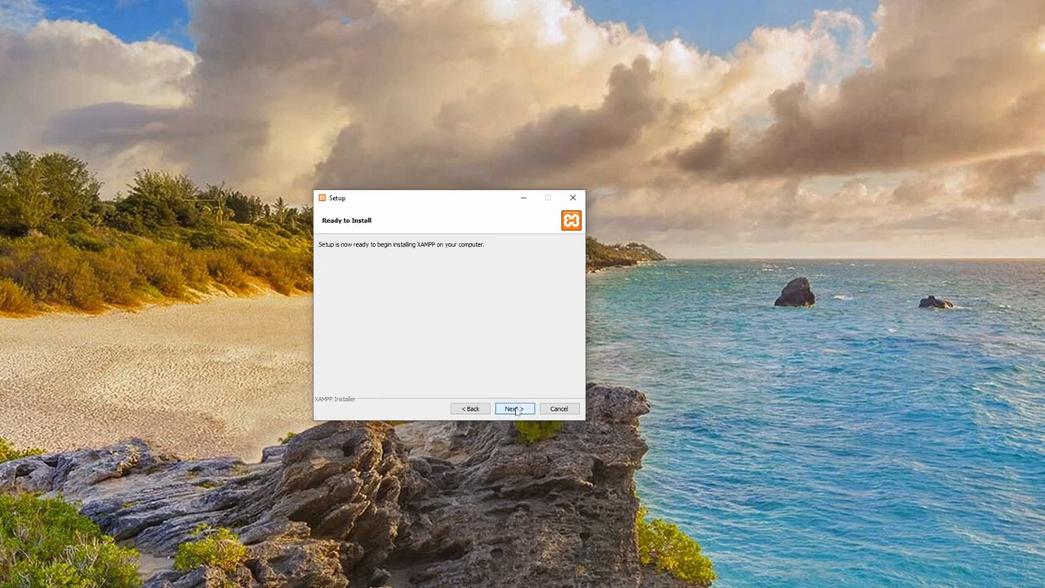
pyautogui.click(516, 410)
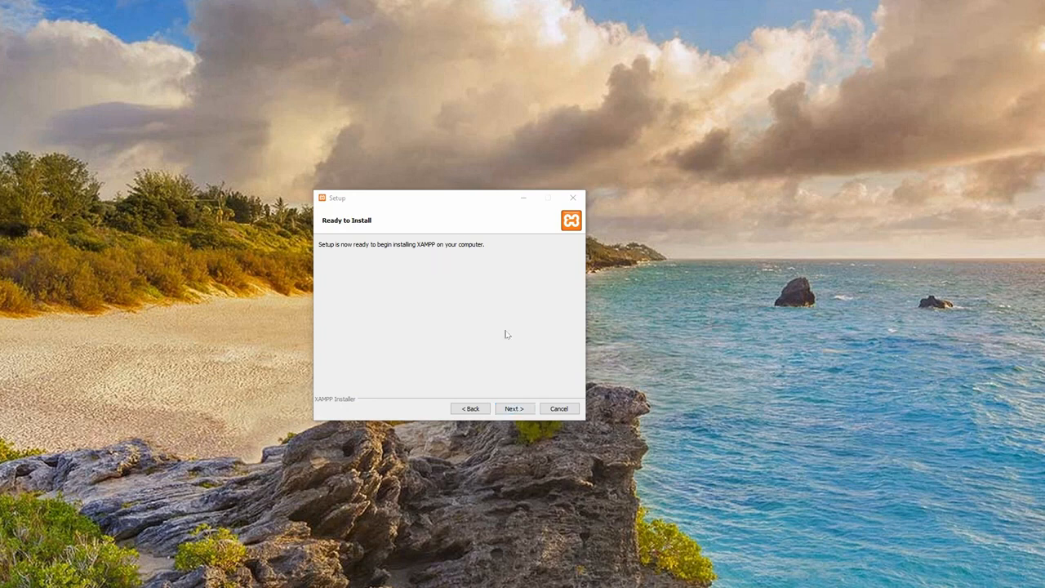
# - Install XAMPP, allow Apache through the firewall on private networks, and disable auto-starting the Control Panel
pyautogui.click(521, 410)
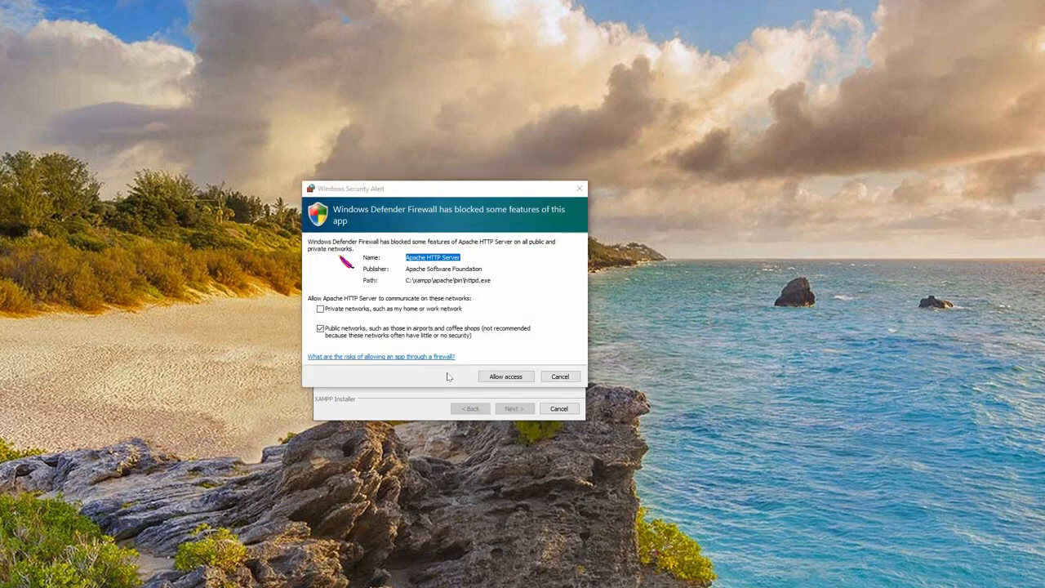
pyautogui.click(321, 308)
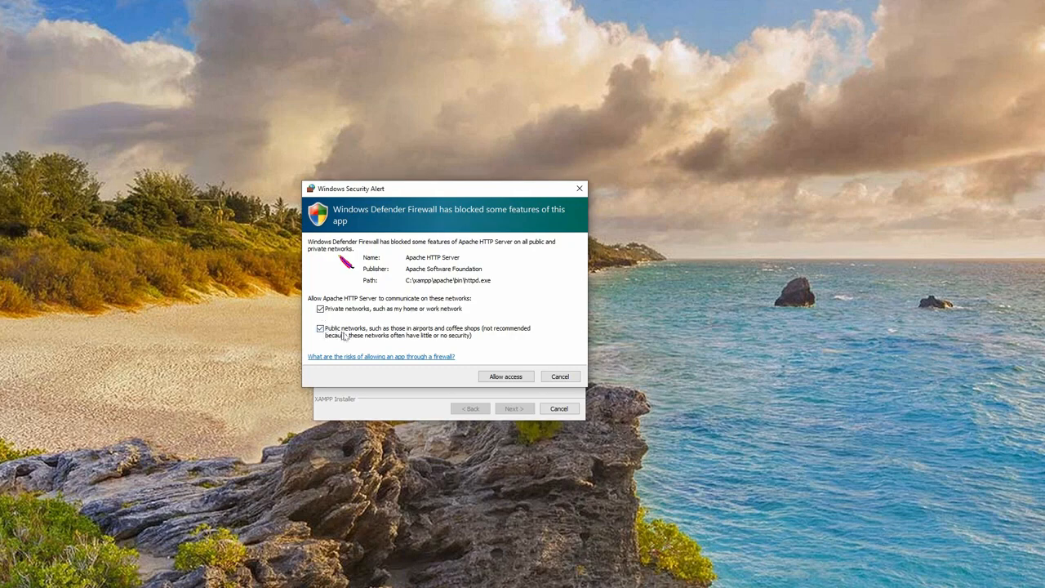
pyautogui.click(502, 379)
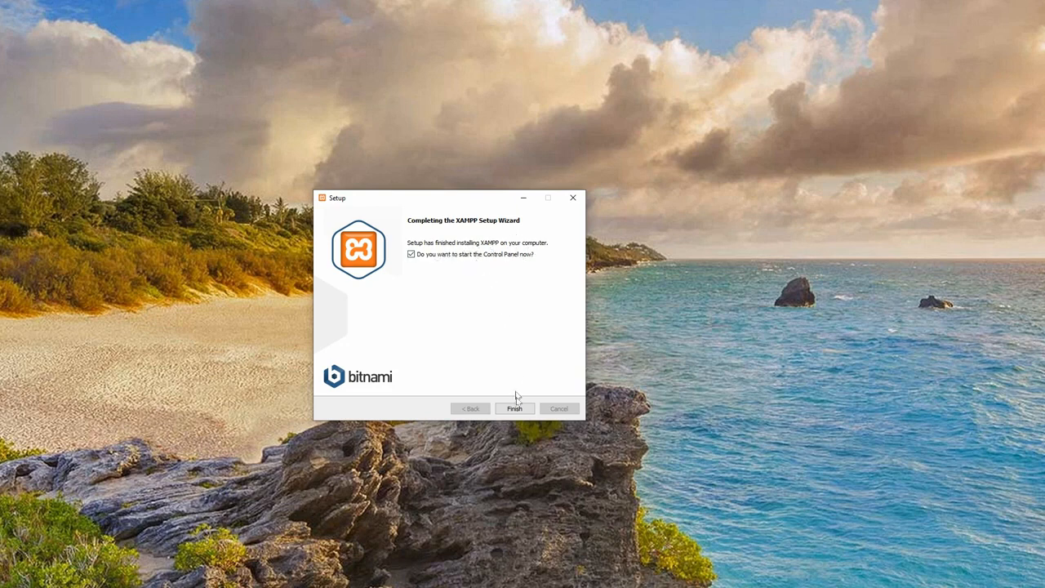
pyautogui.click(411, 255)
# - Finish the installer and keep English as the Control Panel language
pyautogui.click(511, 408)
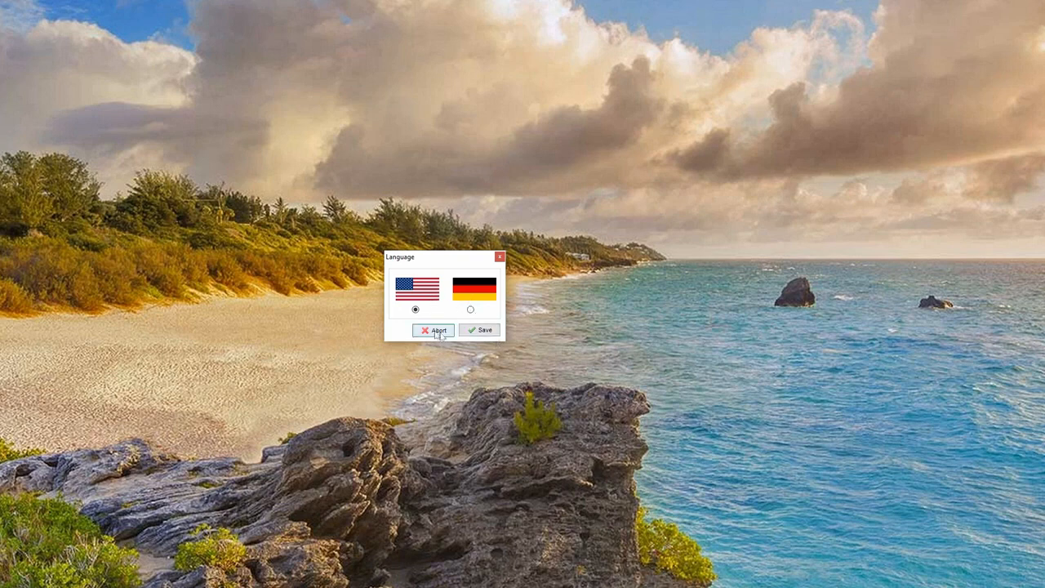
pyautogui.click(482, 330)
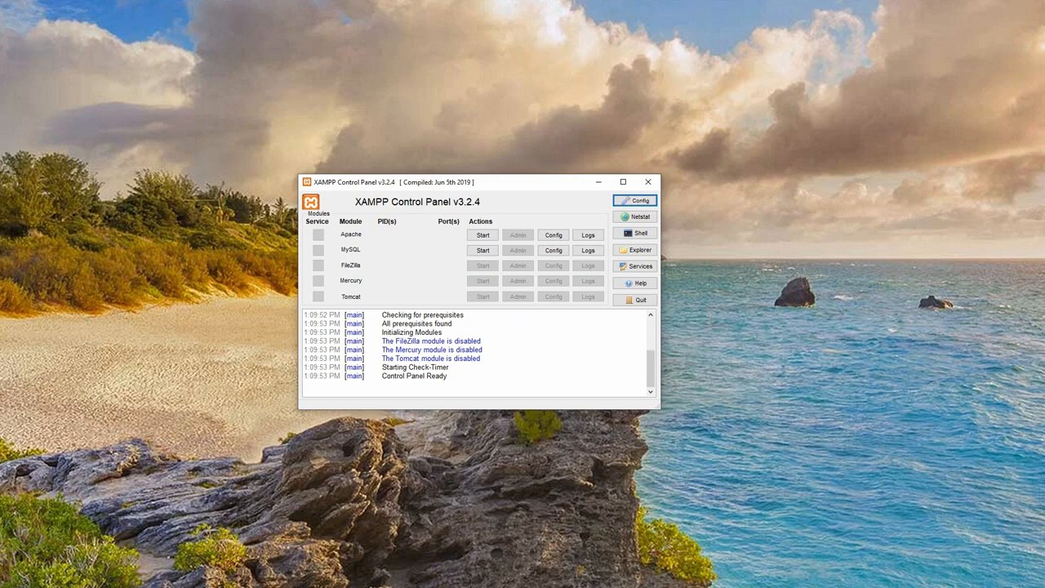
pyautogui.click(641, 266)
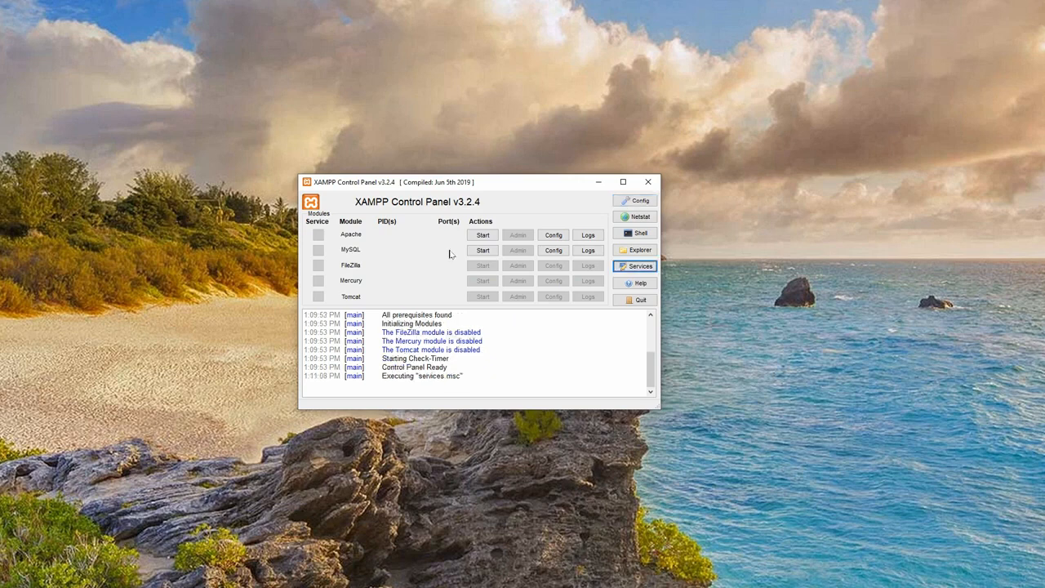
# - Start Apache and MySQL, allowing MySQL through the firewall on private and public networks
pyautogui.click(481, 235)
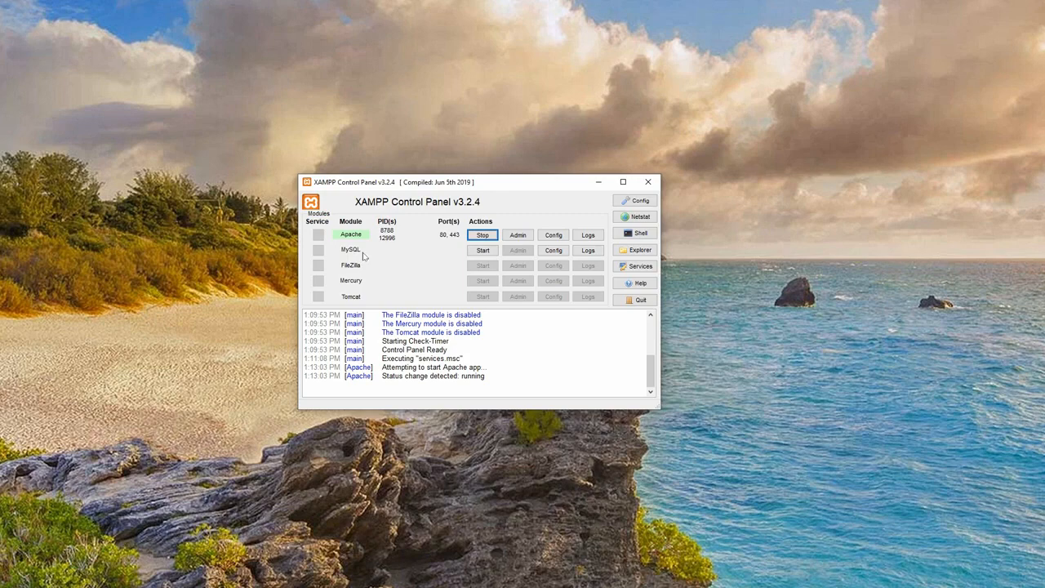
pyautogui.click(481, 249)
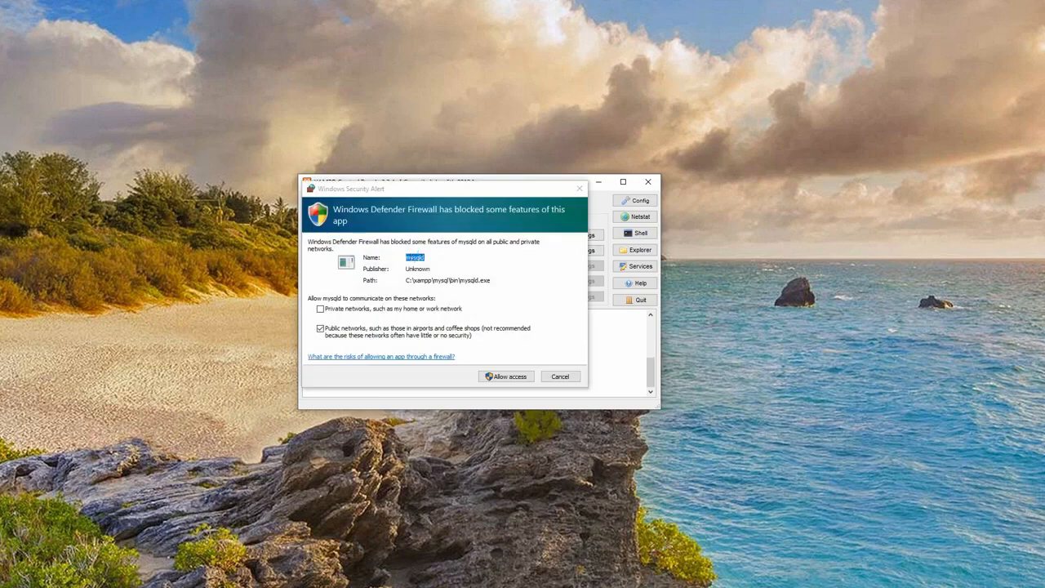
pyautogui.click(321, 309)
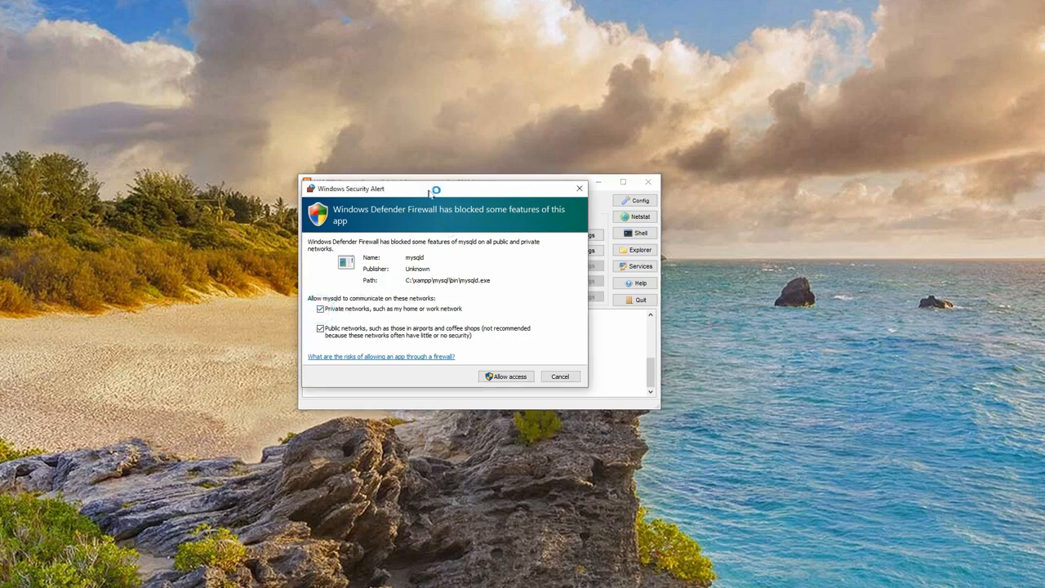
pyautogui.moveTo(430, 193); pyautogui.dragTo(487, 198)
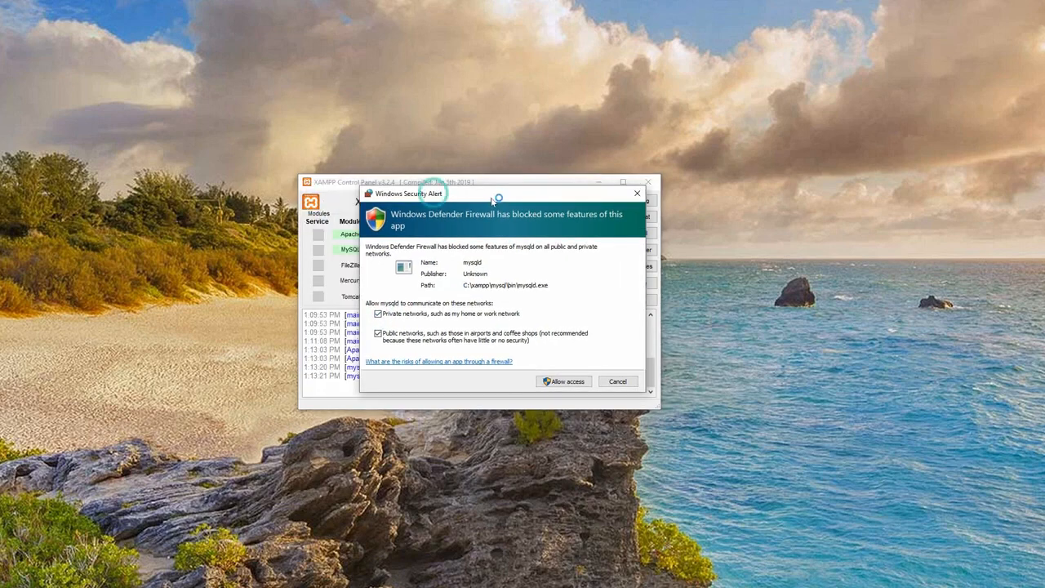
pyautogui.click(562, 381)
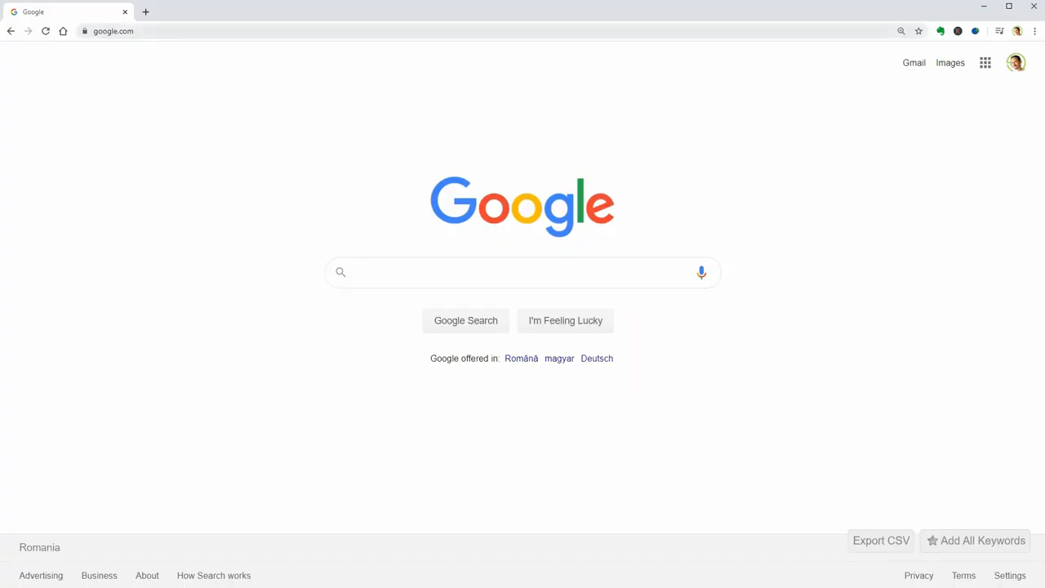
pyautogui.click(147, 33)
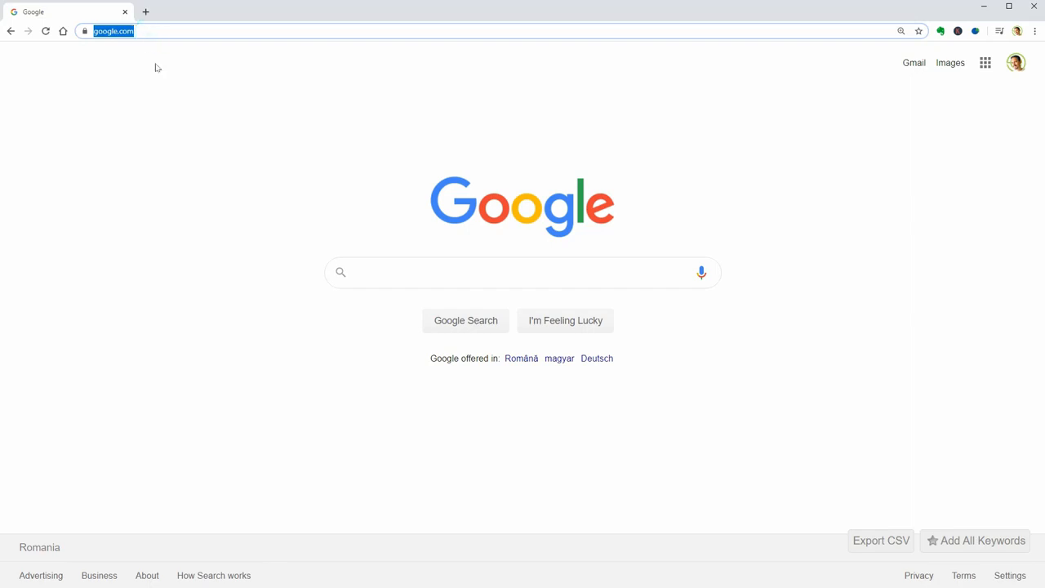
pyautogui.write('localhost')
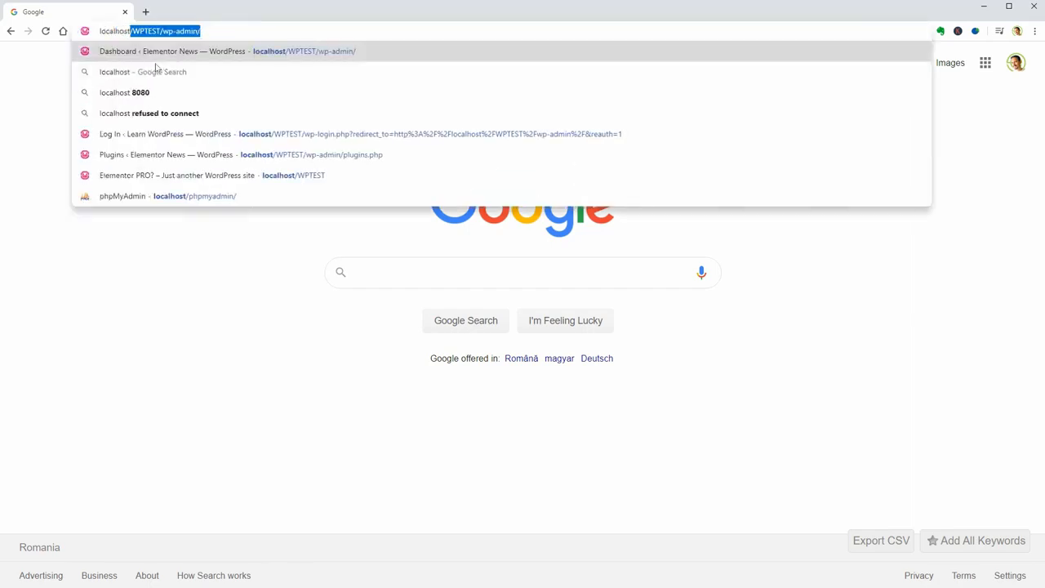
pyautogui.press('Delete')
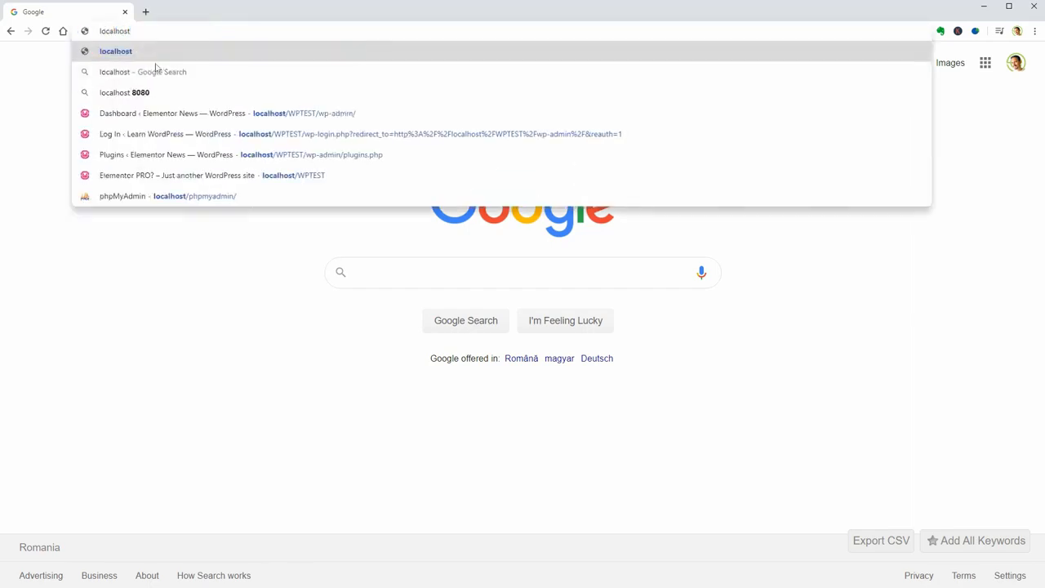
pyautogui.hotkey('ctrl', 'z')
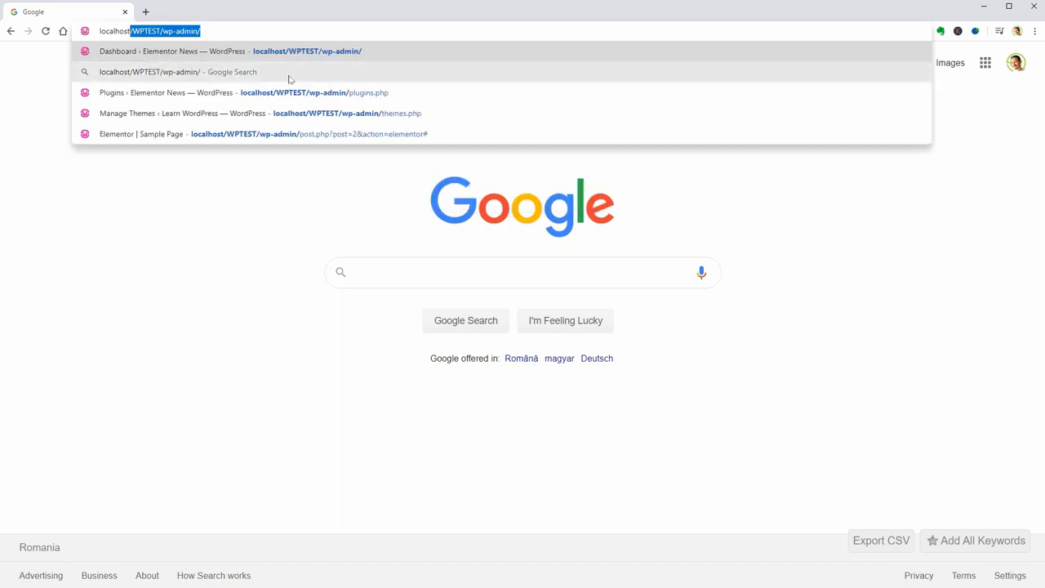
pyautogui.press('Delete')
pyautogui.click(135, 51)
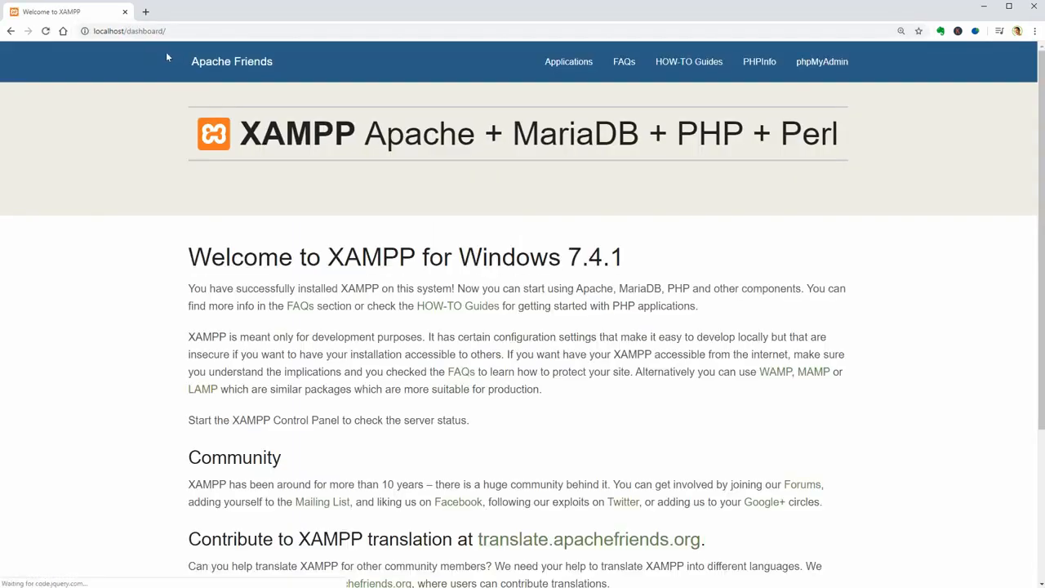
pyautogui.scroll(-3, 548, 269)
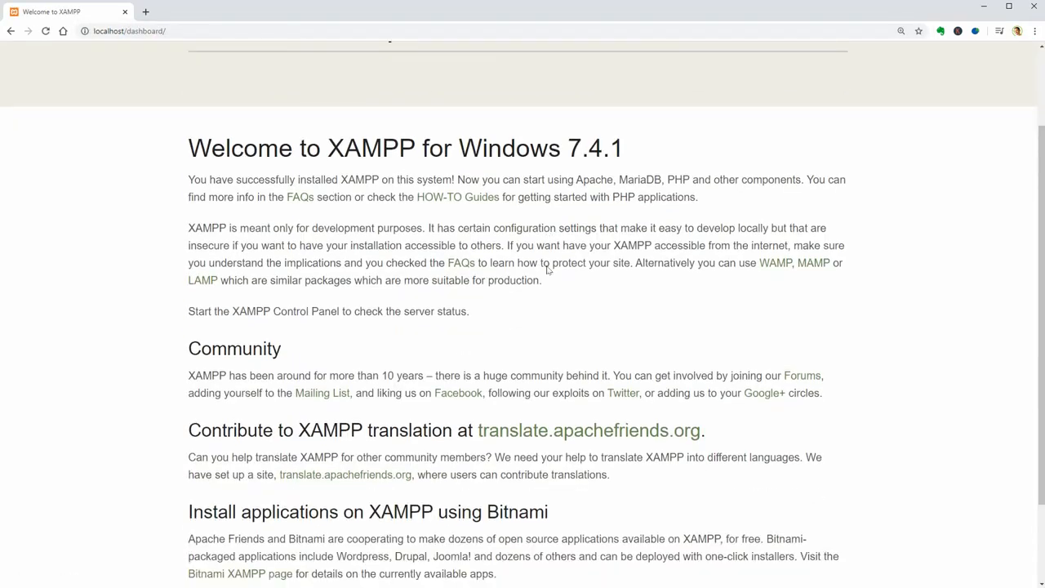
pyautogui.scroll(3, 548, 270)
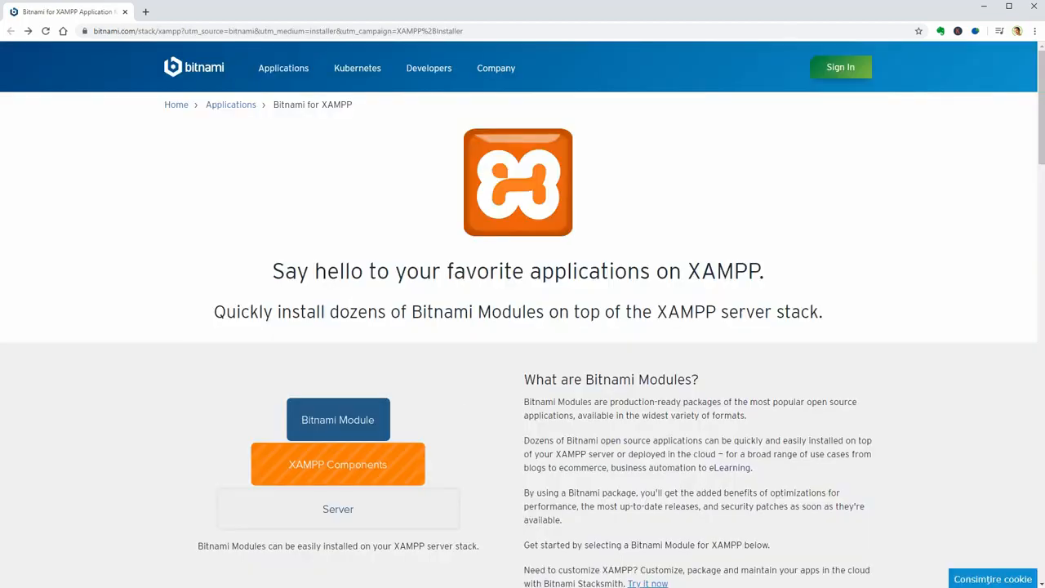
# - Accept Bitnami's terms, save the WordPress 5.3.2 Windows module into XAMPP WordPress, and launch it
pyautogui.scroll(-1, 511, 408)
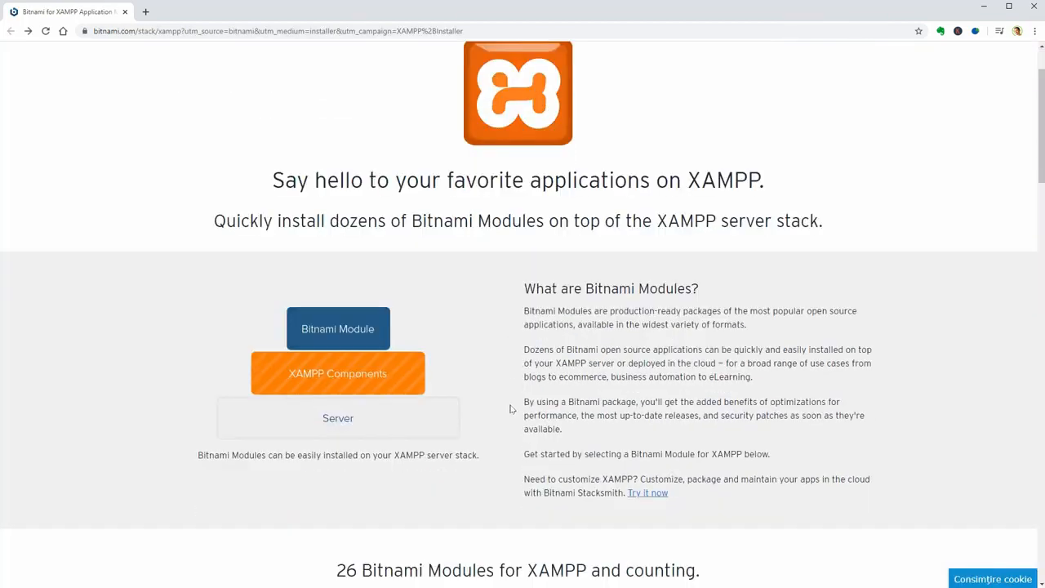
pyautogui.scroll(-4, 512, 408)
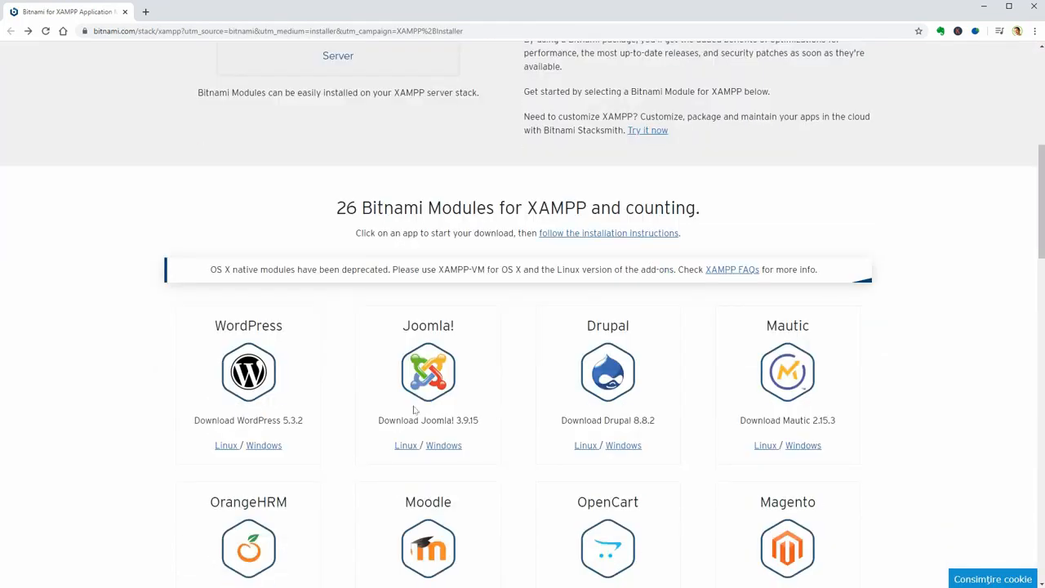
pyautogui.click(264, 447)
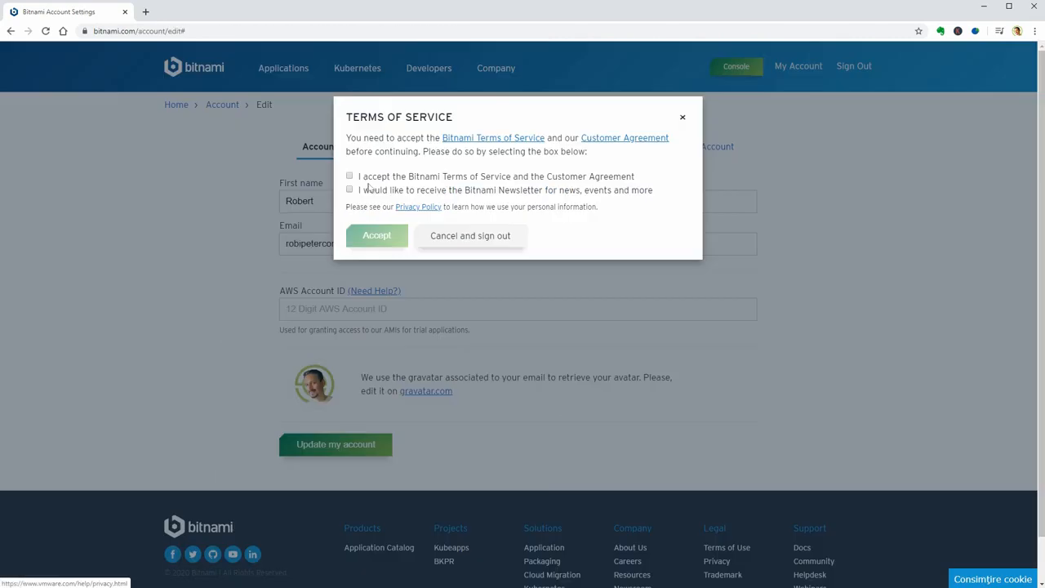
pyautogui.click(350, 177)
pyautogui.click(349, 190)
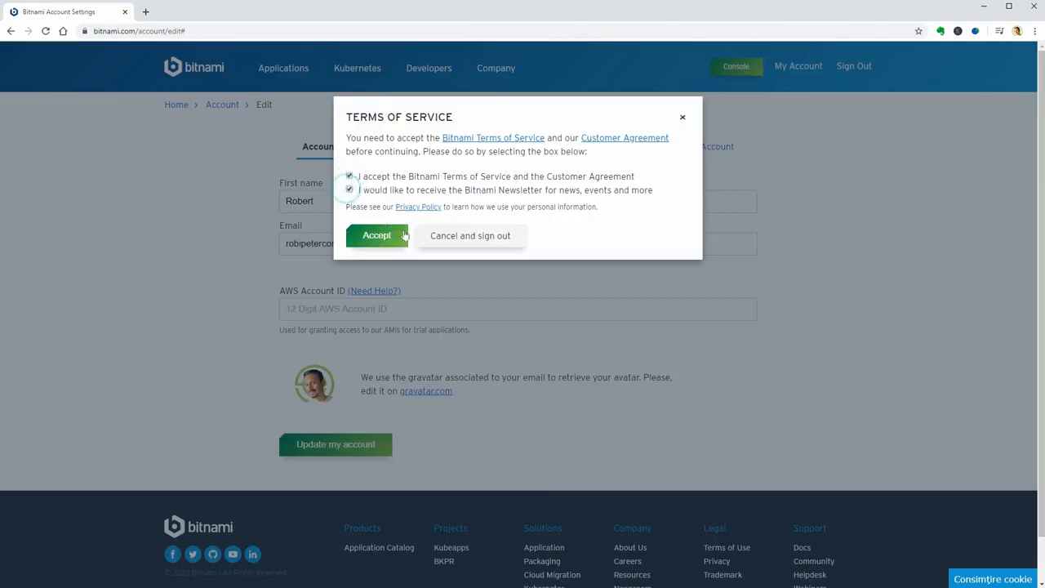
pyautogui.click(376, 235)
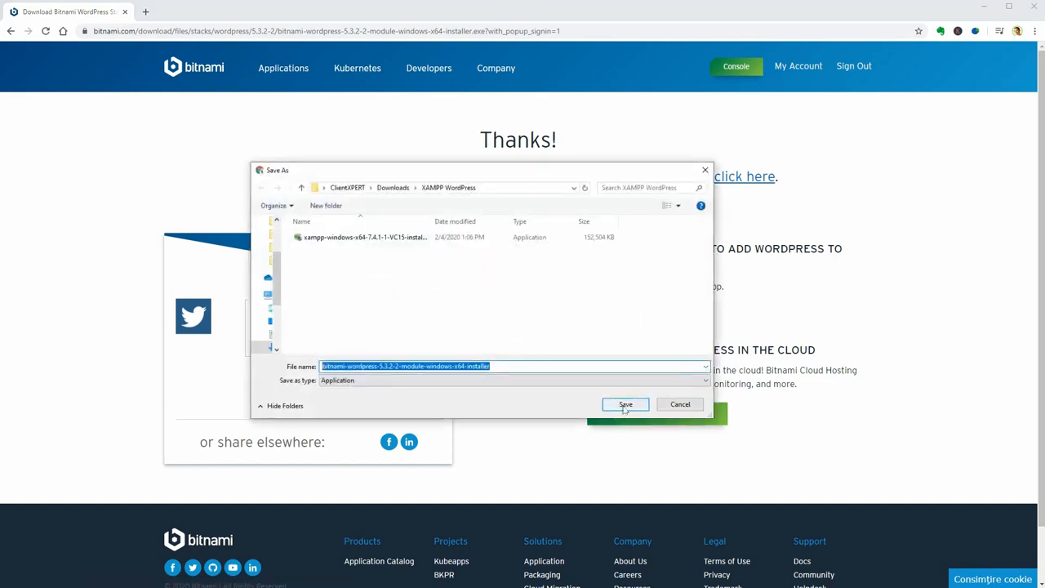
pyautogui.click(626, 405)
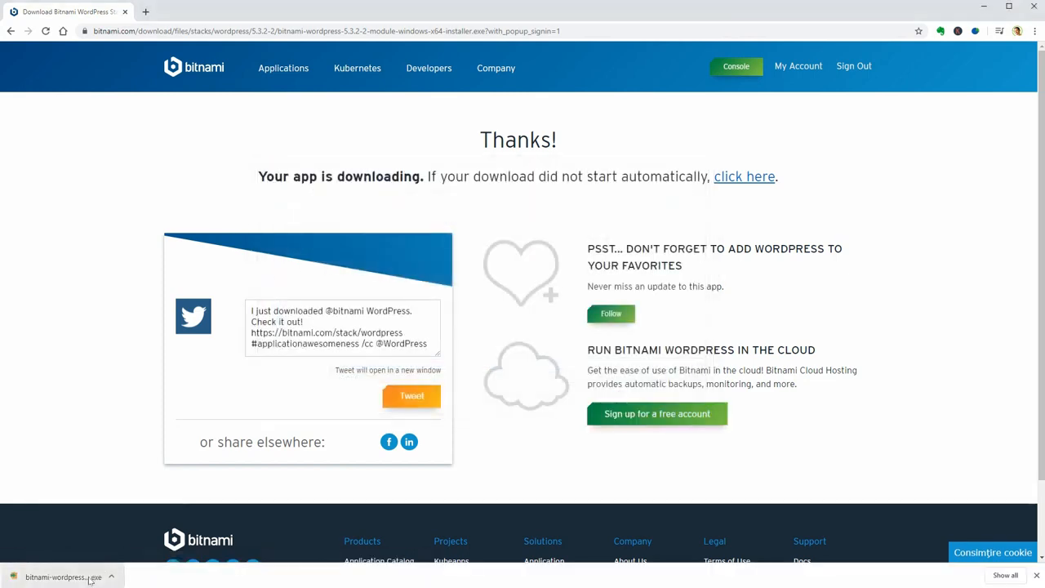
pyautogui.click(90, 578)
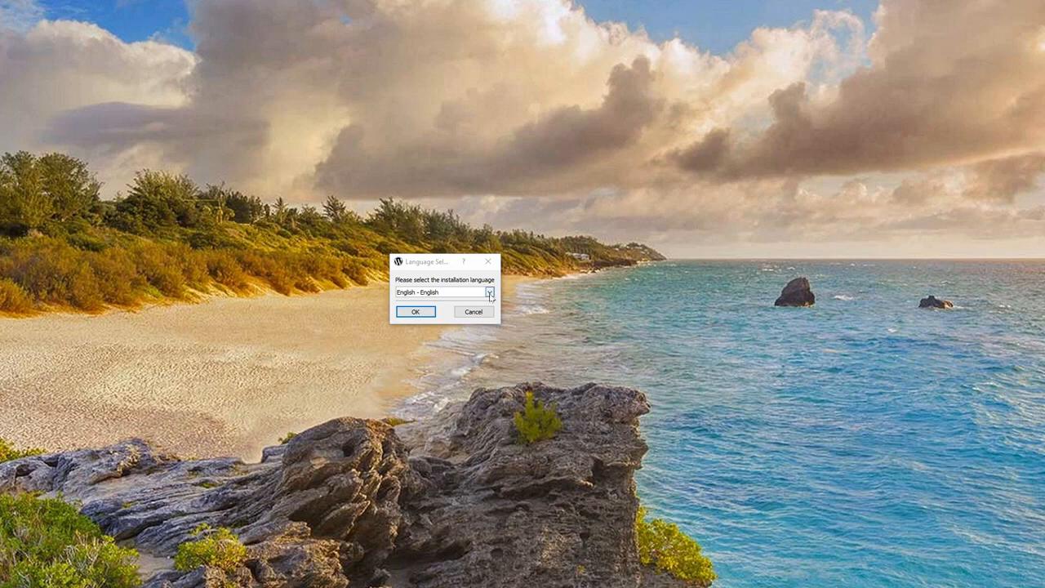
# - Keep English as the installer language and accept C:\xampp as the installation folder
pyautogui.click(490, 292)
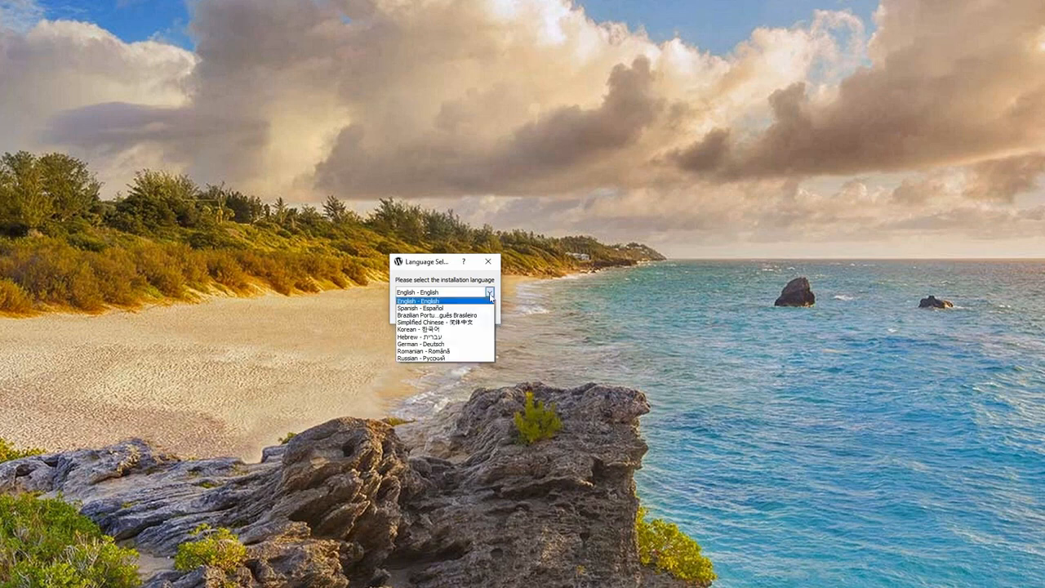
pyautogui.click(421, 301)
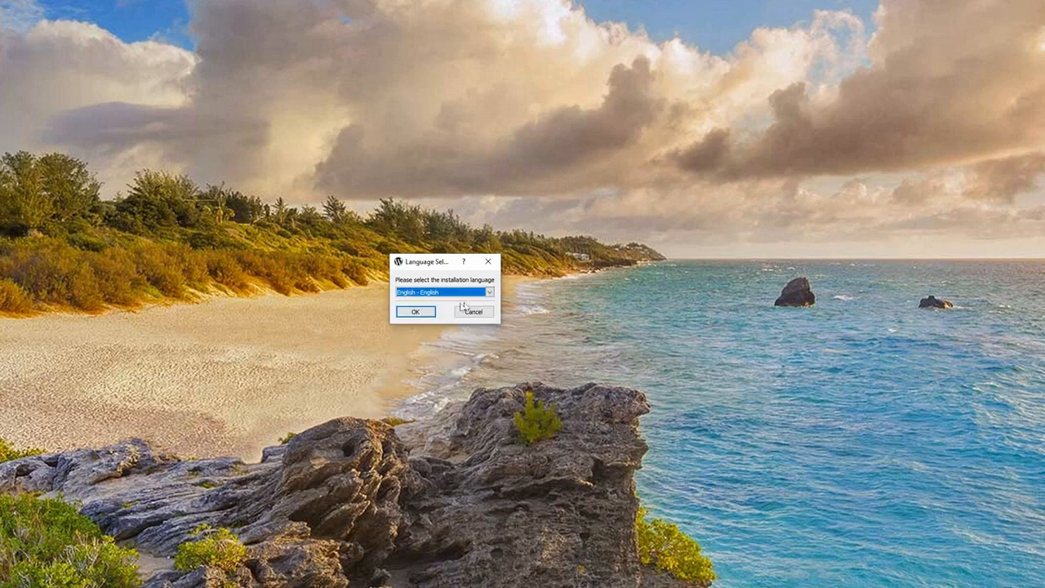
pyautogui.click(418, 313)
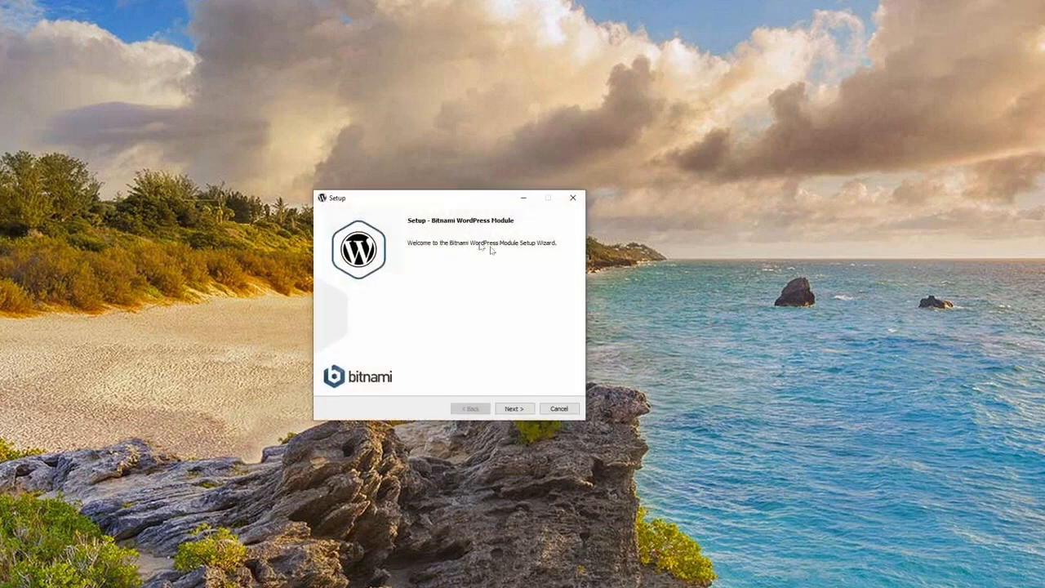
pyautogui.click(515, 409)
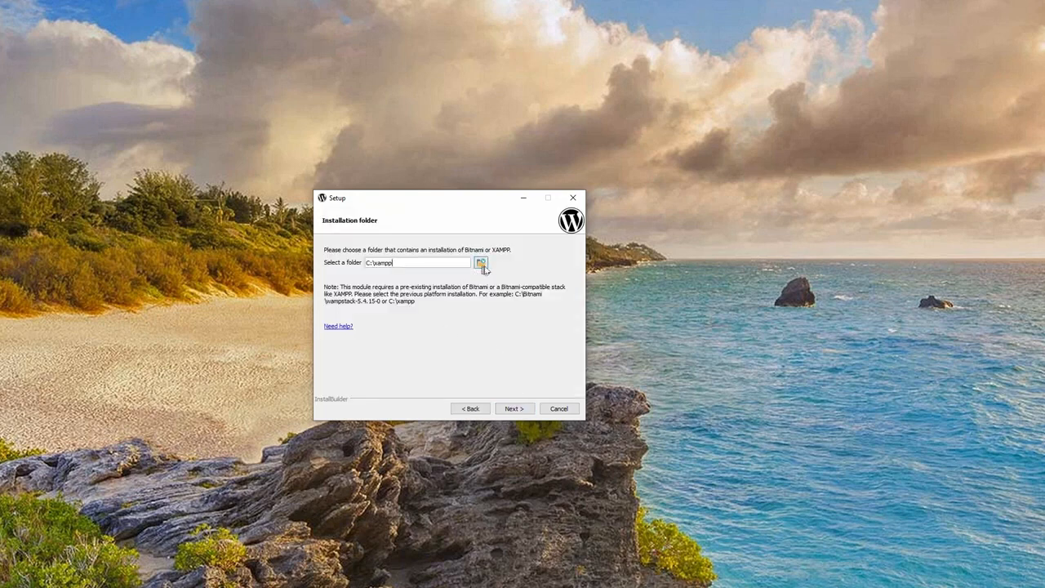
pyautogui.click(514, 408)
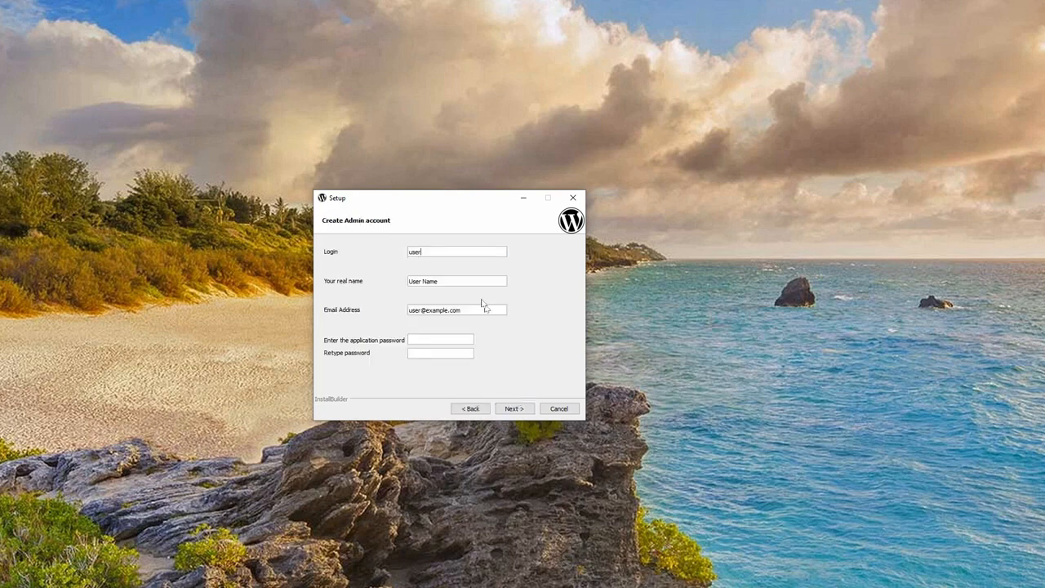
# - Enter the admin login, real name, e-mail and password twice, then continue
pyautogui.doubleClick(415, 251)
pyautogui.write('testin')
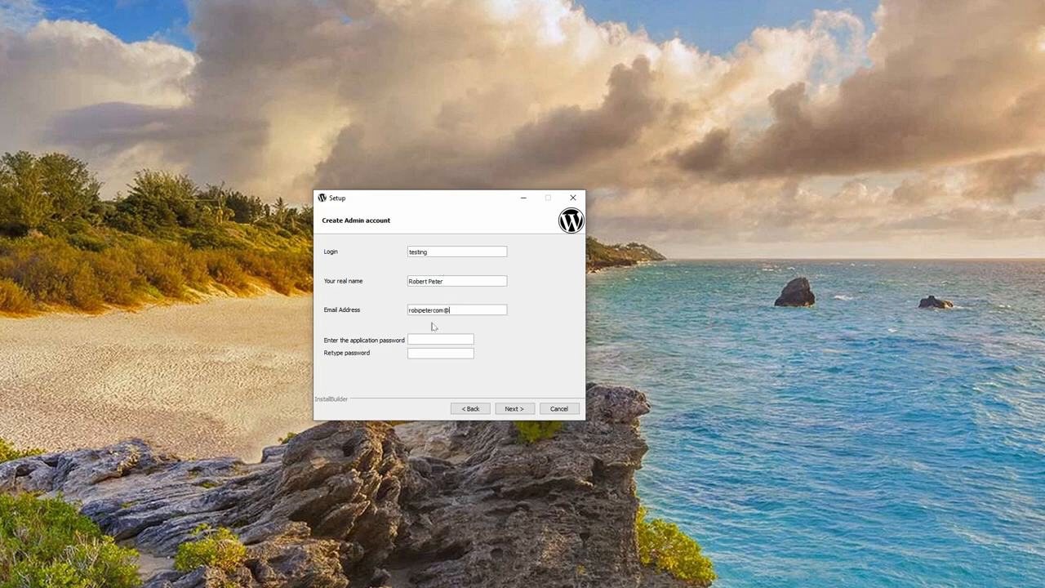
pyautogui.write('gmai')
pyautogui.write('•••••••••')
pyautogui.press('Tab')
pyautogui.write('•••••••••••')
pyautogui.click(509, 408)
# - Name the blog 'Testing WordPress' and skip the mail and cloud deployment pages
pyautogui.write('Testing')
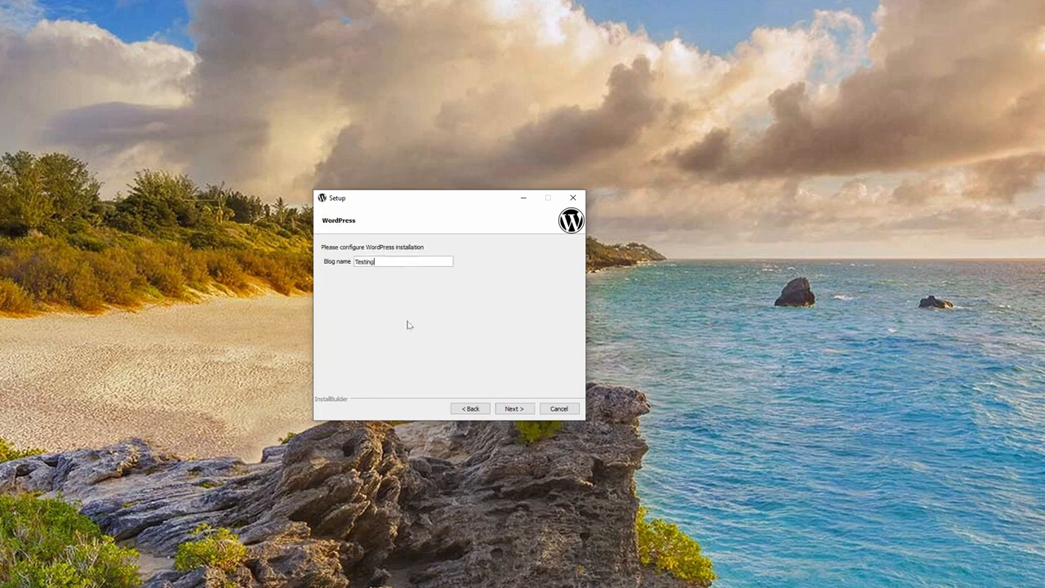
pyautogui.write(' WordPress')
pyautogui.click(514, 409)
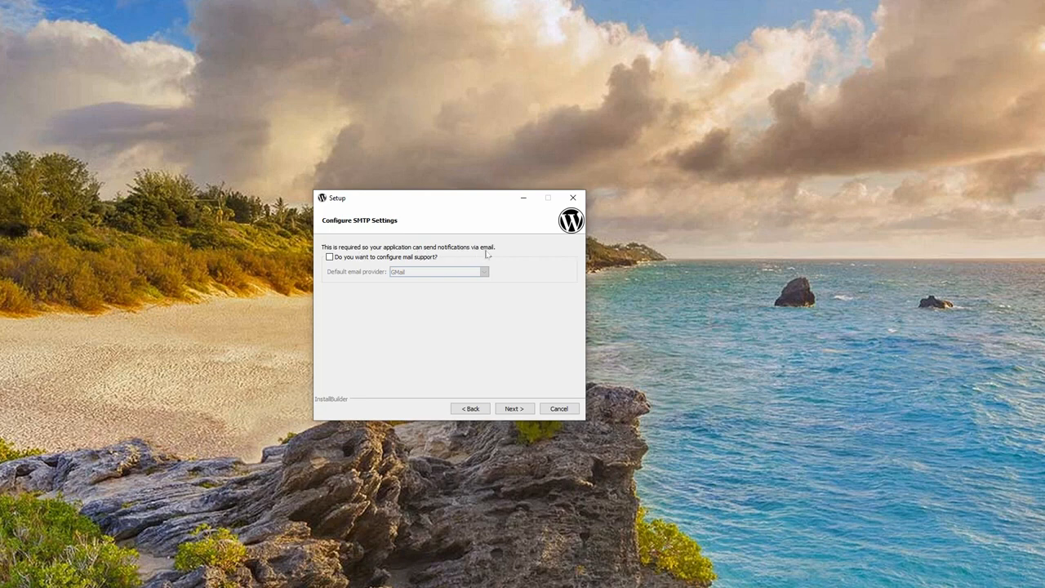
pyautogui.click(514, 408)
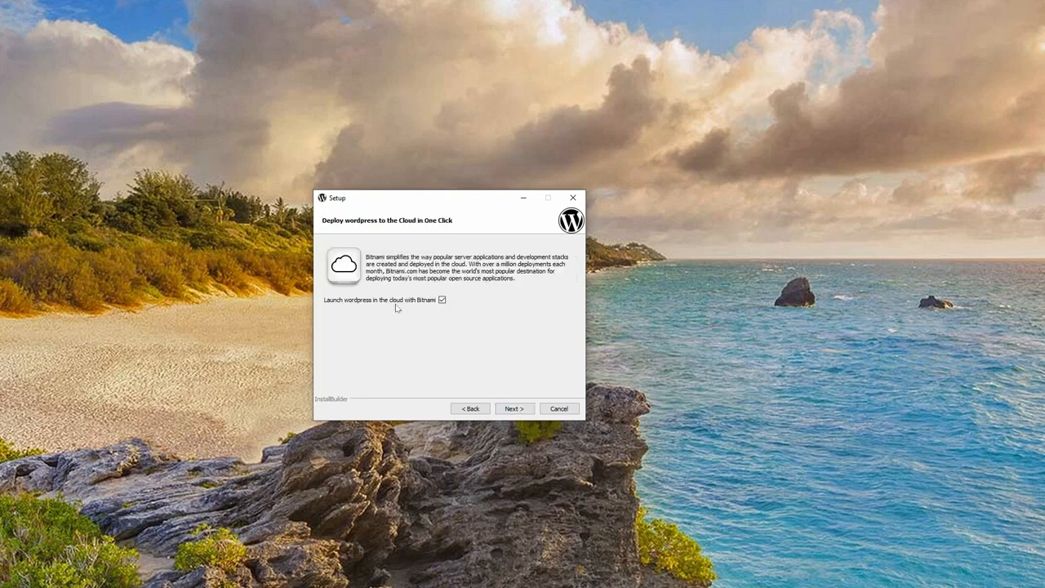
pyautogui.click(509, 408)
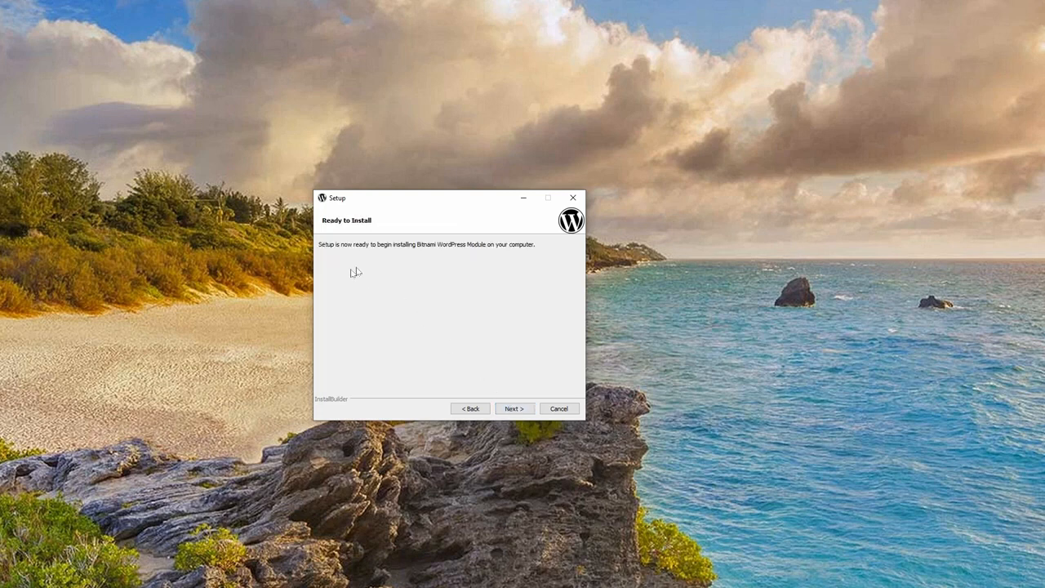
# - Install the WordPress module and launch the new site when it finishes
pyautogui.click(519, 410)
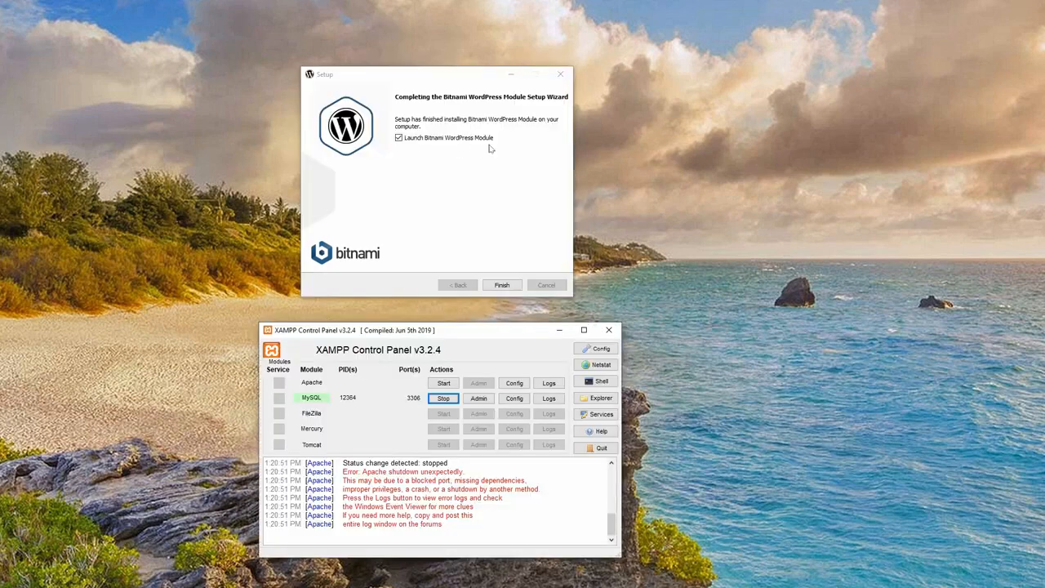
pyautogui.click(506, 287)
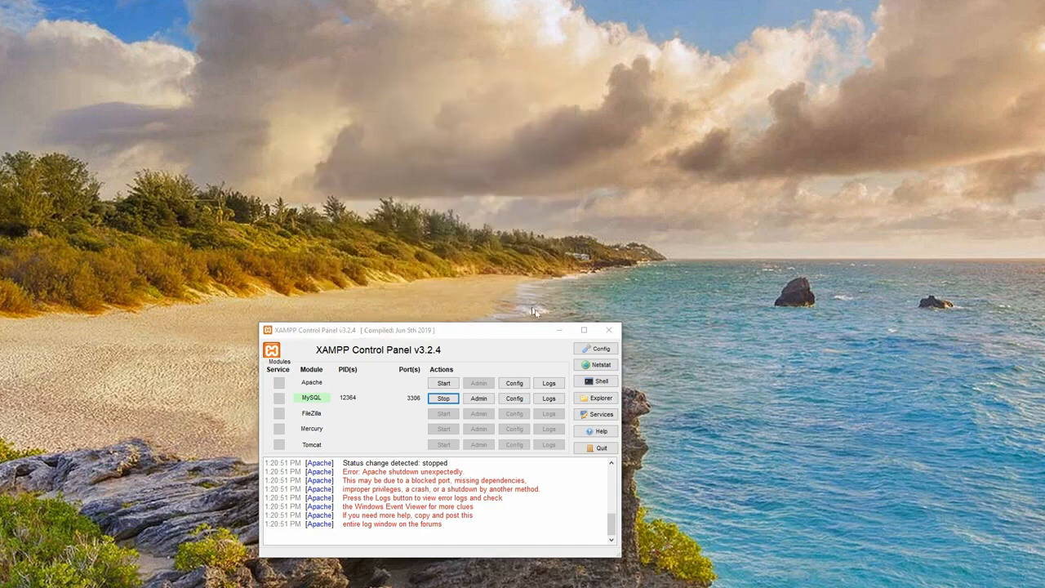
pyautogui.moveTo(512, 333); pyautogui.dragTo(0, 186)
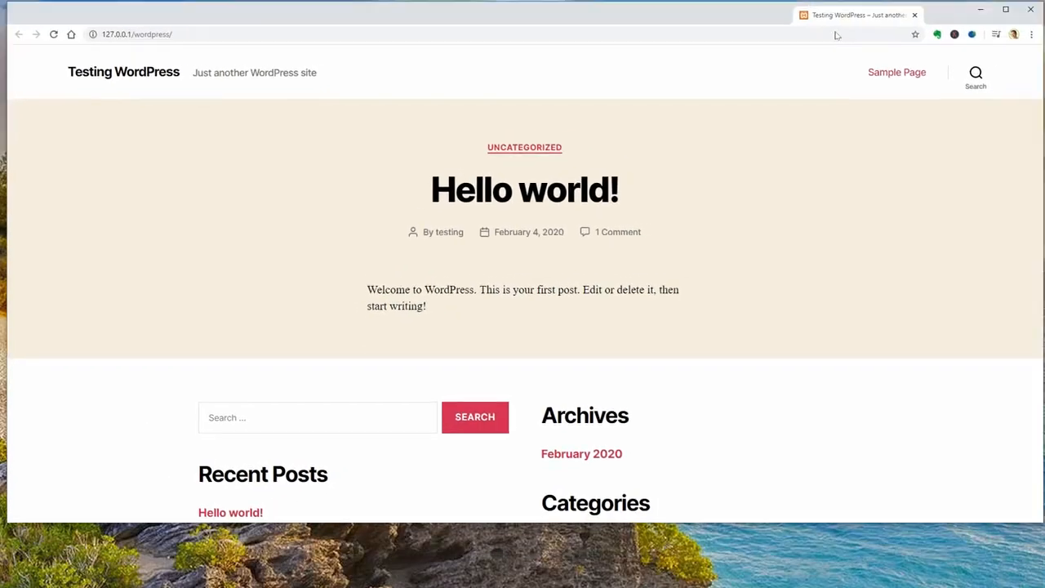
# - Enlarge the browser window and open the site's login page from the Meta section
pyautogui.moveTo(837, 35); pyautogui.dragTo(839, 39)
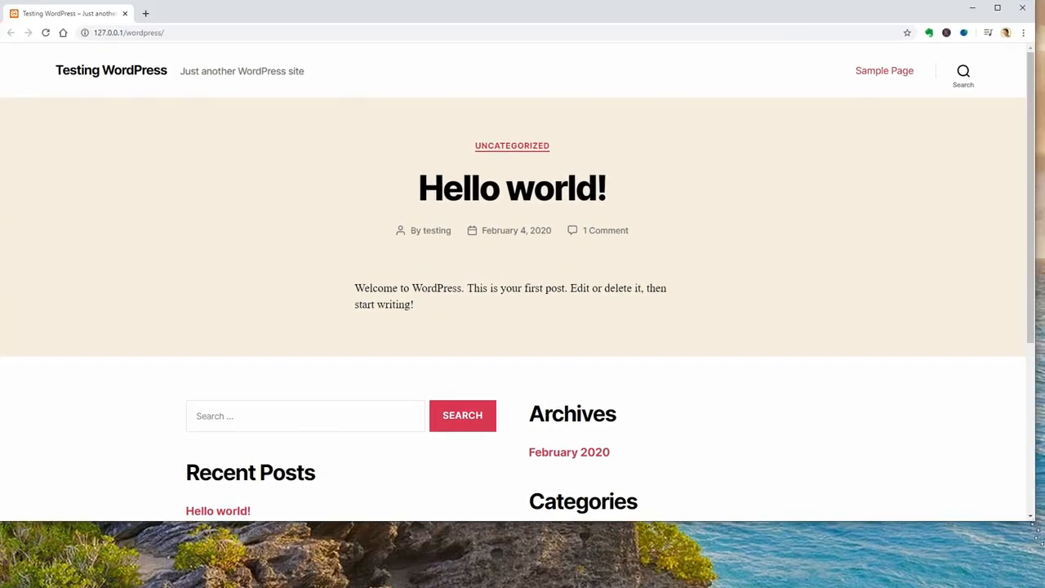
pyautogui.moveTo(1036, 522); pyautogui.dragTo(1044, 587)
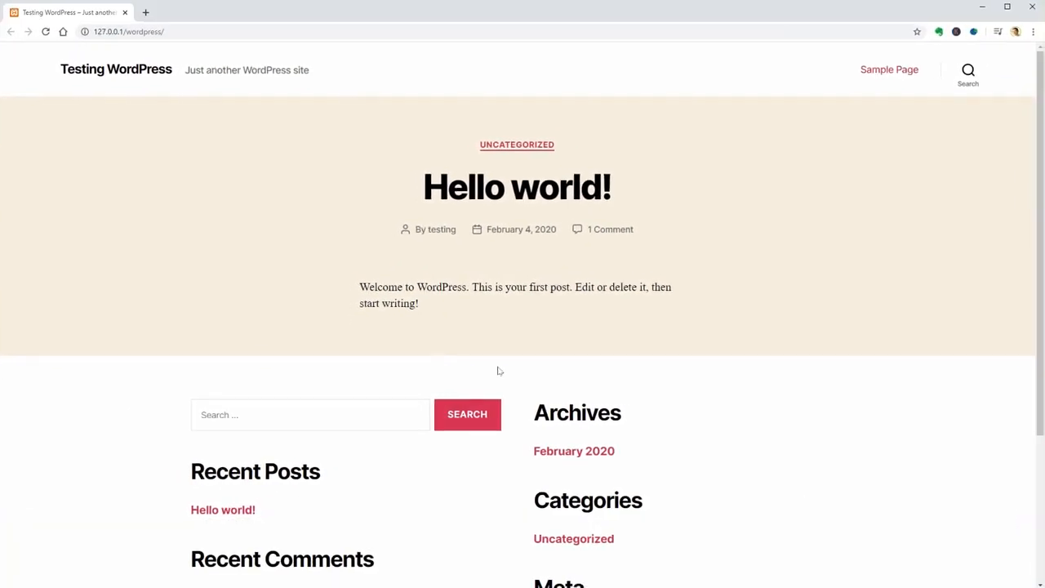
pyautogui.scroll(-2, 500, 371)
pyautogui.click(549, 481)
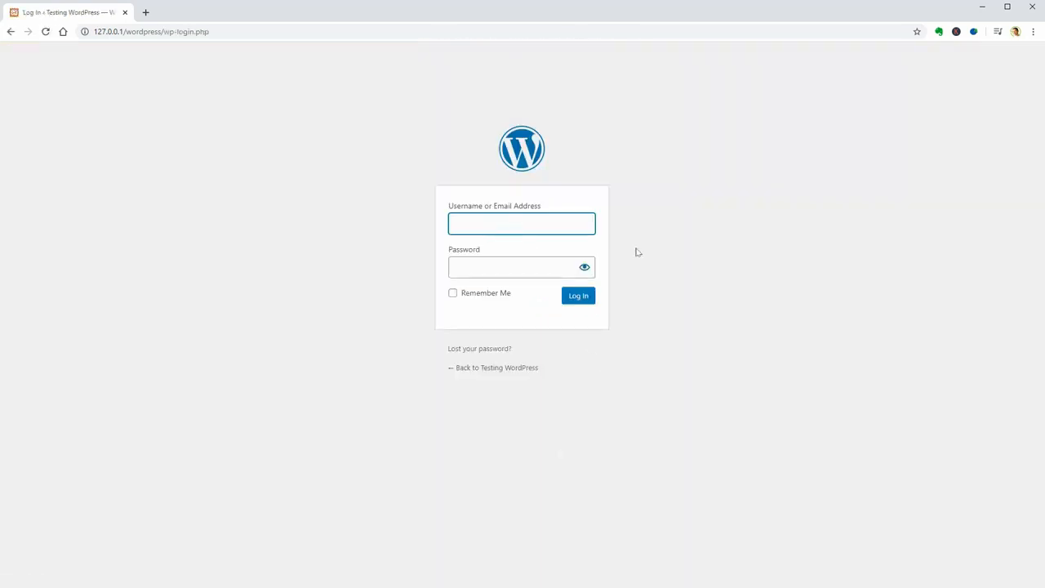
# - Sign in with the admin username and the pasted account password
pyautogui.write('testing')
pyautogui.press('Tab')
pyautogui.hotkey('ctrl', 'v')
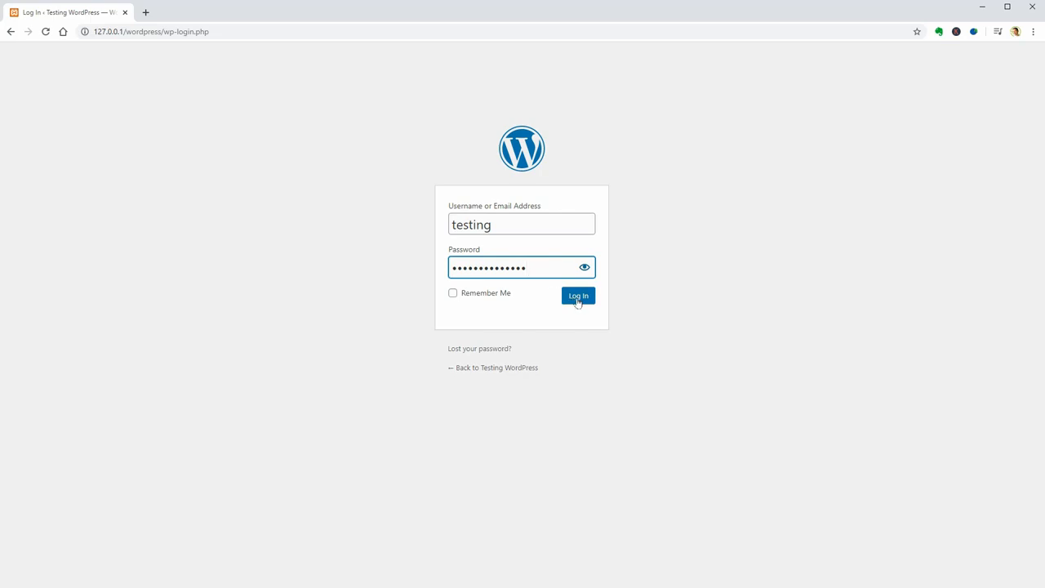
pyautogui.click(578, 298)
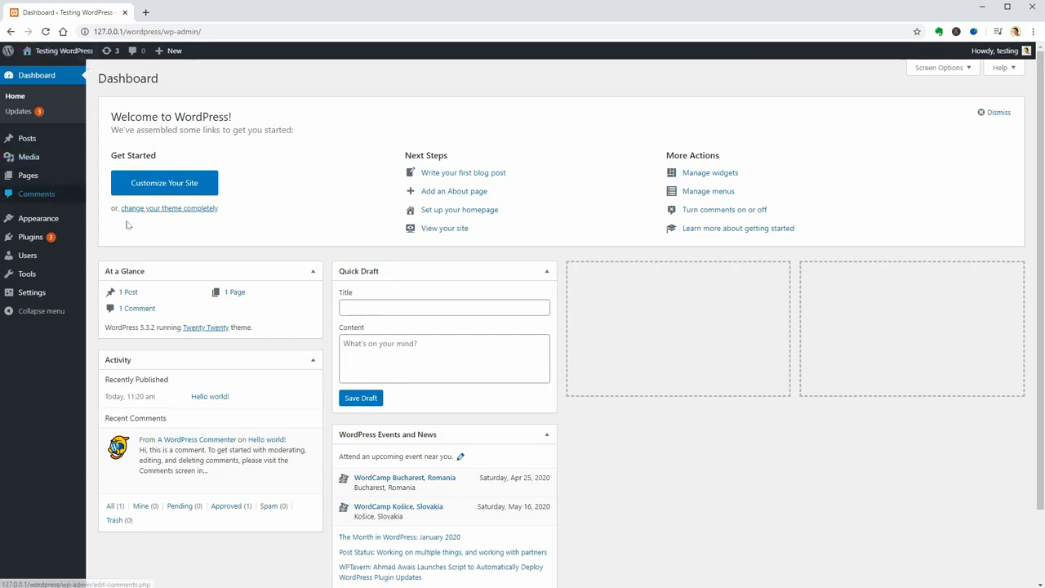
# - Set the Testing WordPress dashboard's page zoom to 125%
pyautogui.hotkey('ctrl', '+')
pyautogui.hotkey('ctrl', '+')
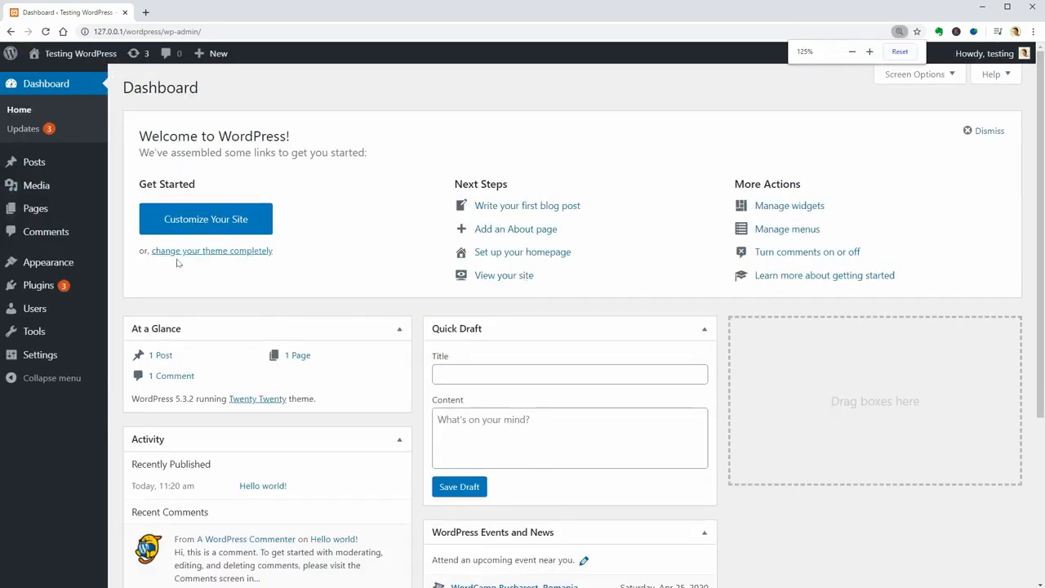
pyautogui.hotkey('ctrl', '+')
pyautogui.hotkey('ctrl', '-')
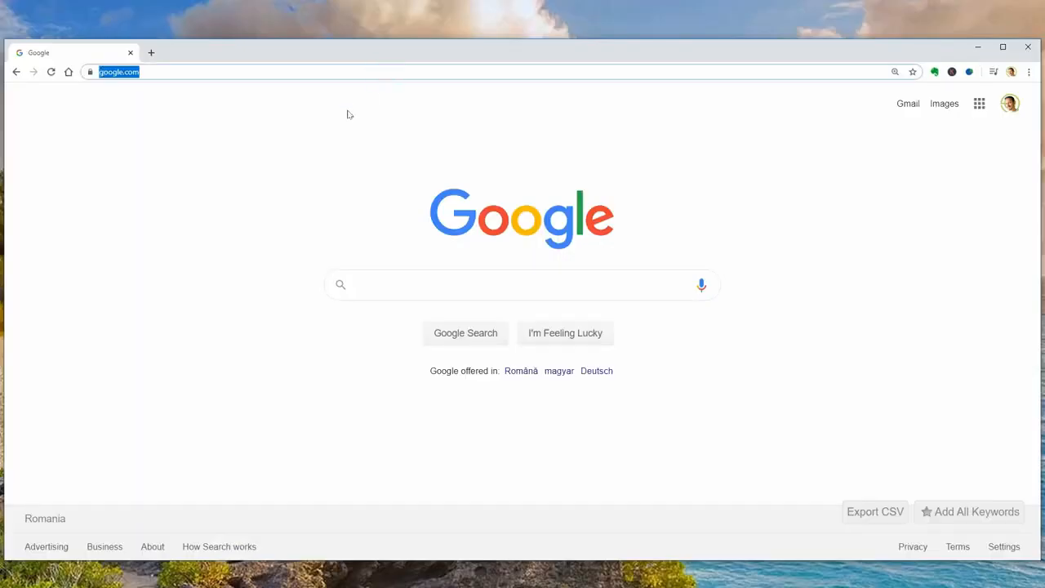
# - Go to wordpress.org and open its Get WordPress download page
pyautogui.write('wordpress.org')
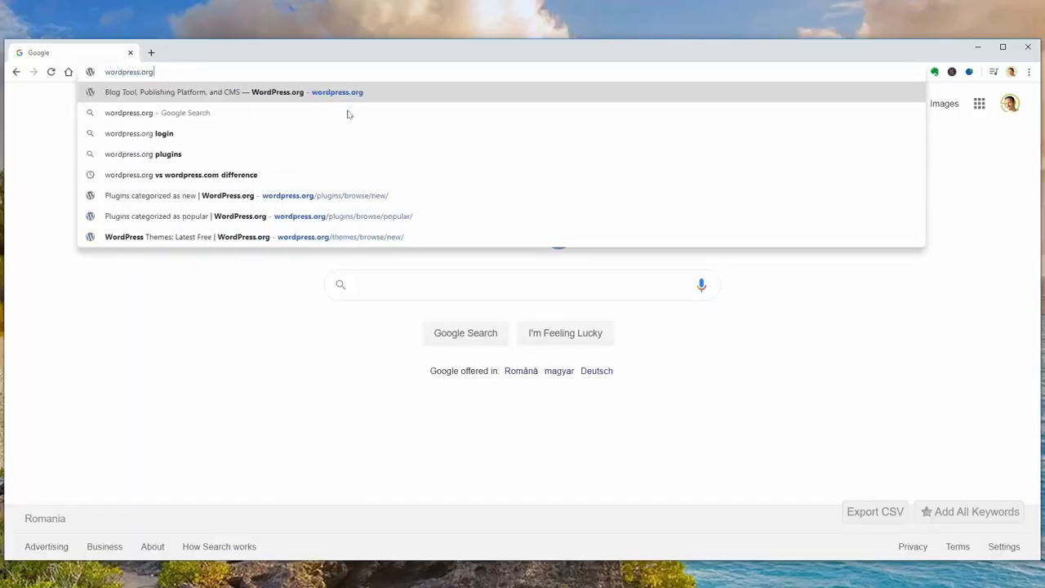
pyautogui.press('Return')
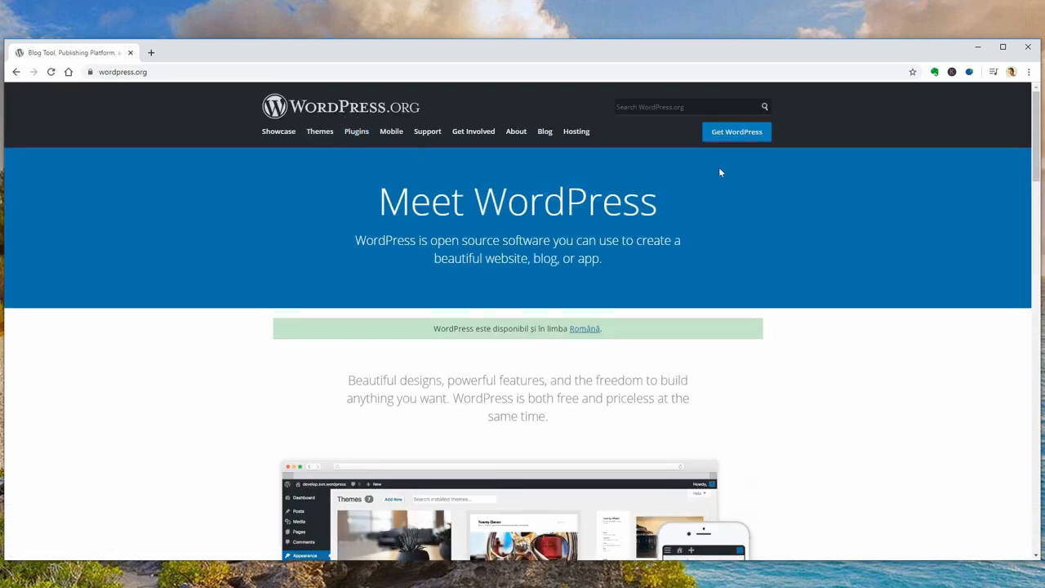
pyautogui.click(733, 137)
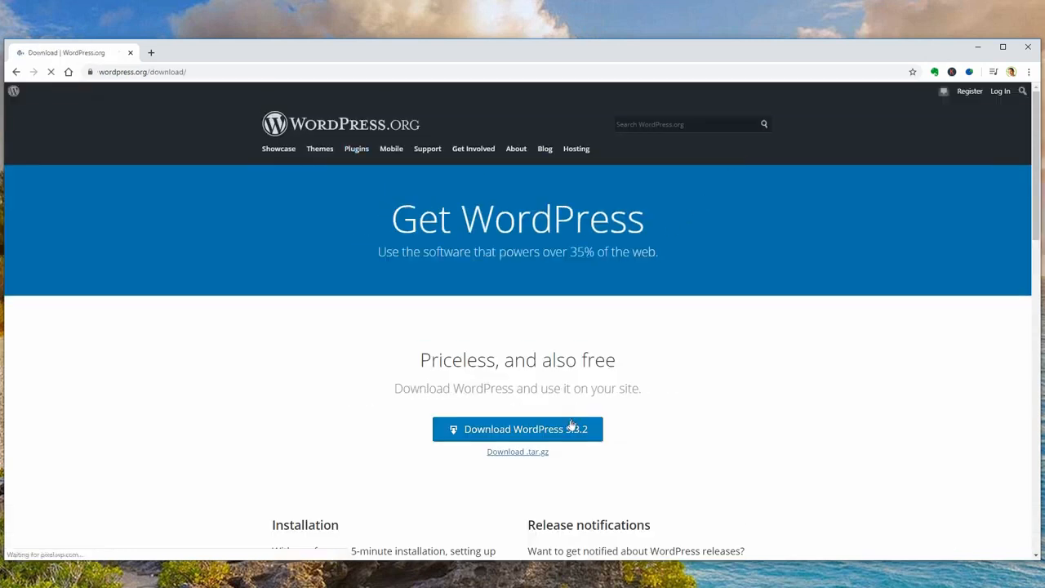
# - Save wordpress-5.3.2.zip into the XAMPP WordPress folder and show it in its folder
pyautogui.click(583, 431)
pyautogui.click(677, 436)
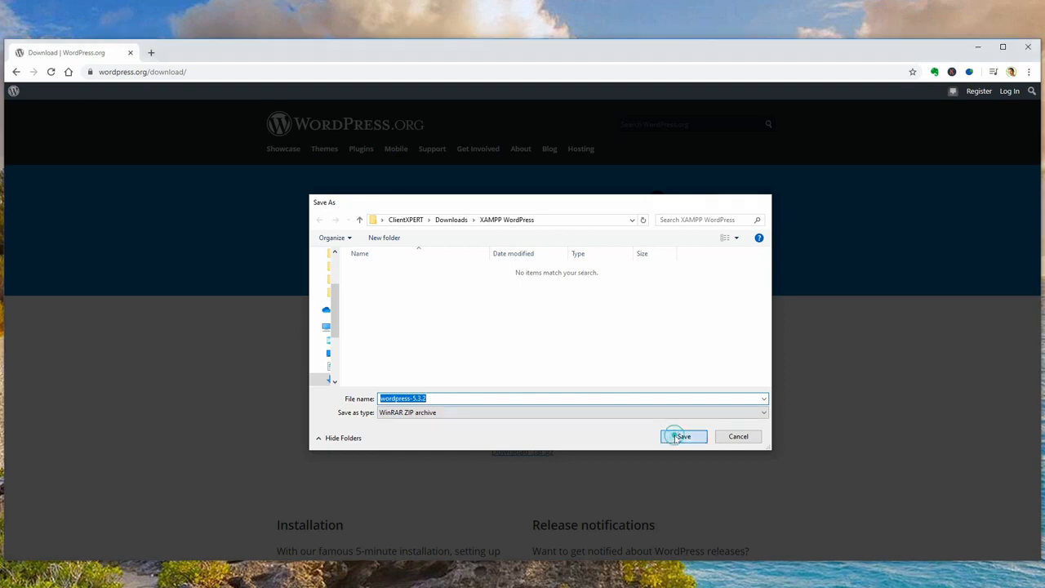
pyautogui.click(118, 483)
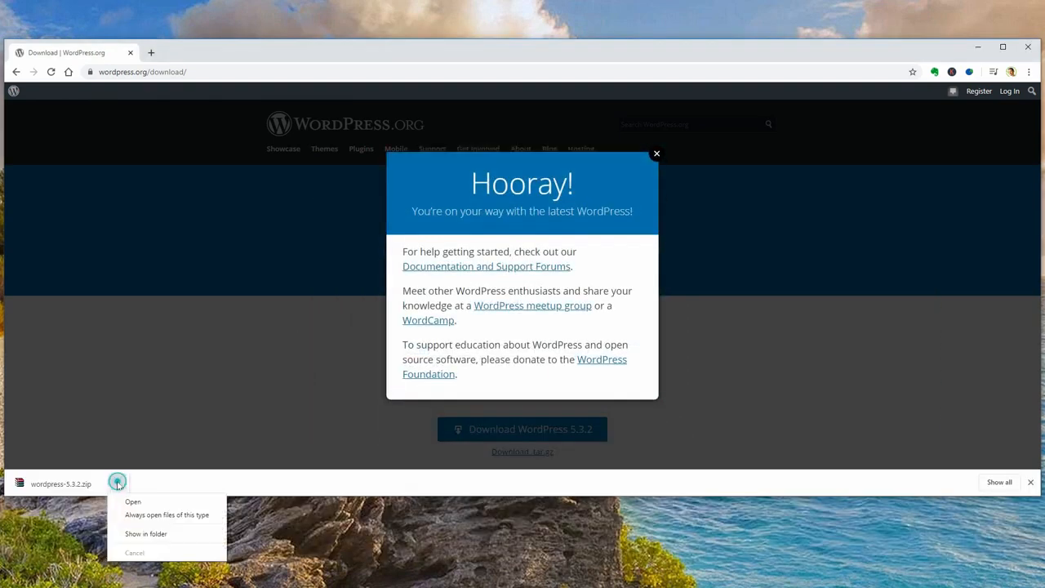
pyautogui.click(151, 532)
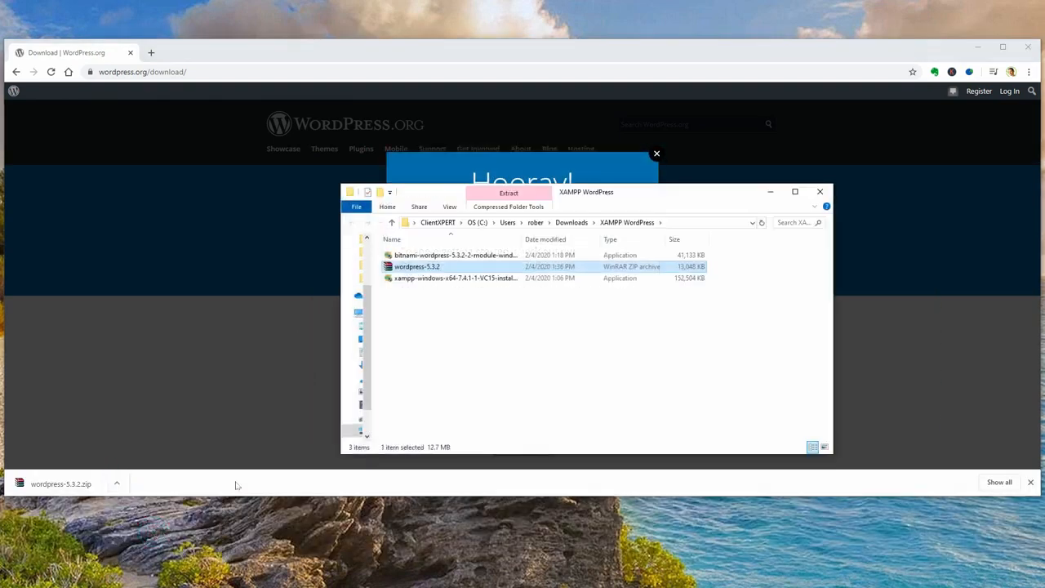
# - Extract wordpress-5.3.2.zip here into a wordpress folder
pyautogui.doubleClick(429, 266)
pyautogui.rightClick(428, 266)
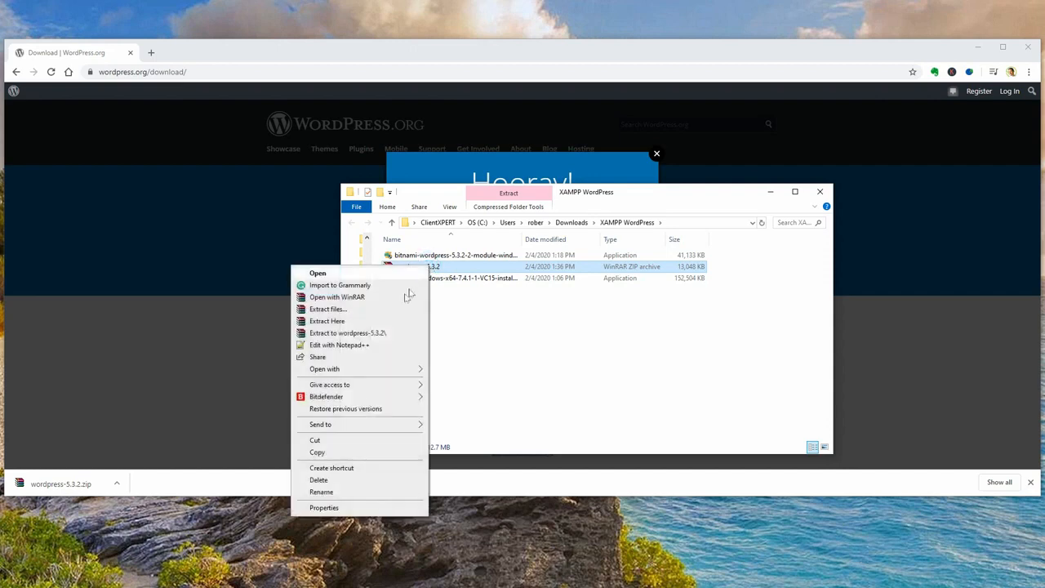
pyautogui.click(378, 320)
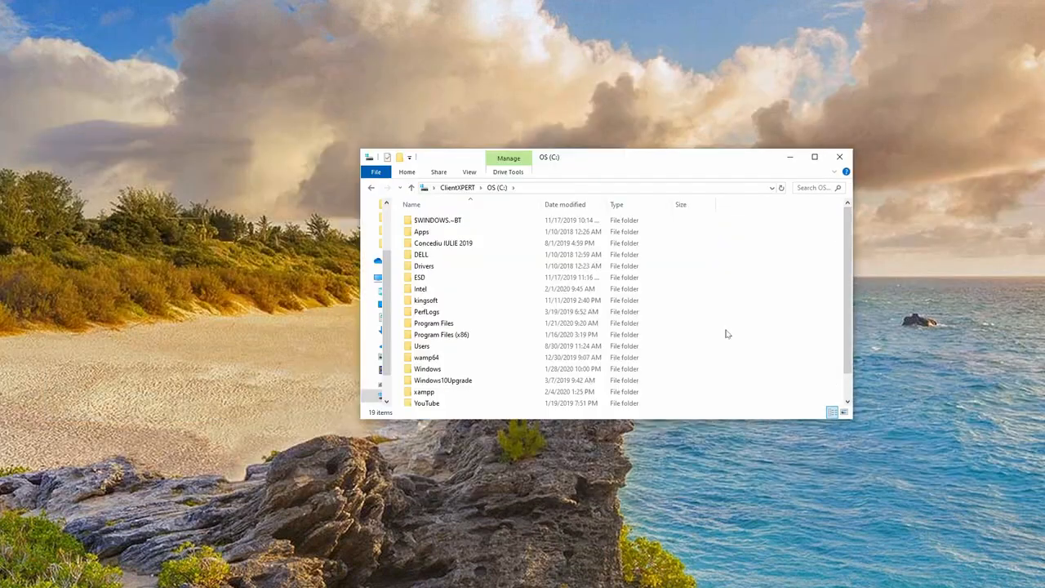
# - Browse to C:\xampp\htdocs in the second Explorer window
pyautogui.scroll(-1, 725, 333)
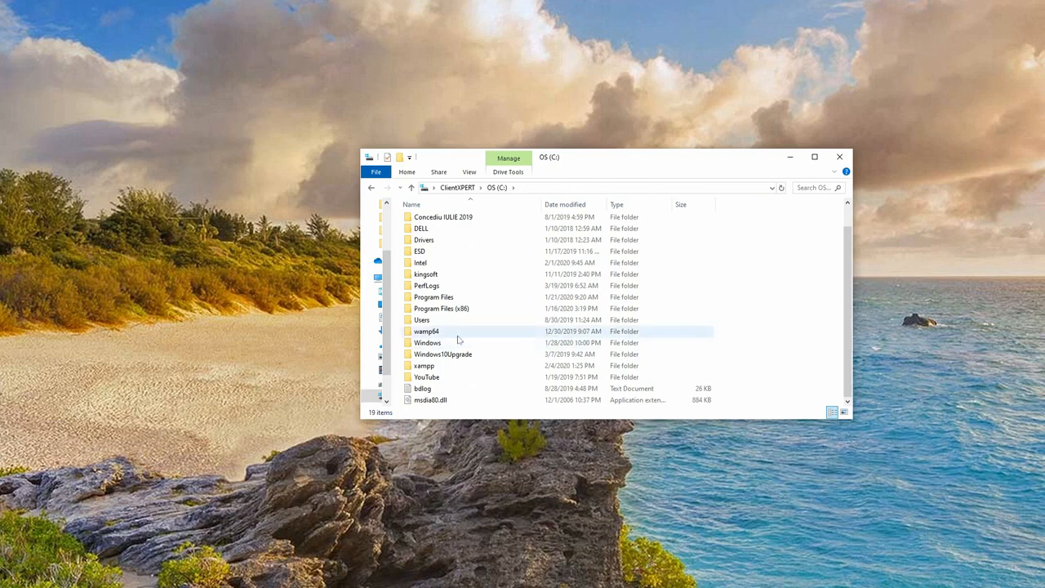
pyautogui.doubleClick(427, 367)
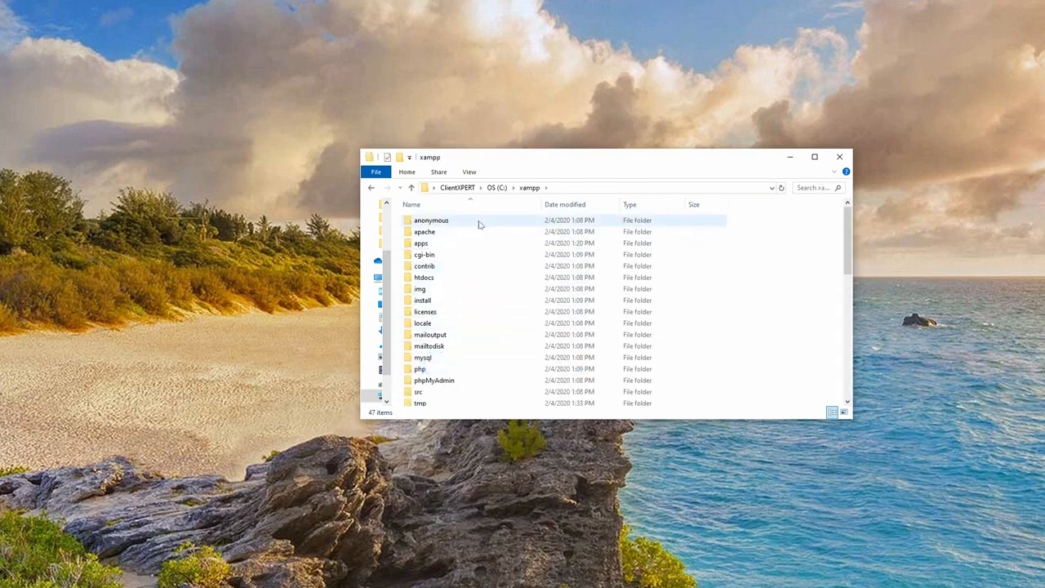
pyautogui.doubleClick(457, 279)
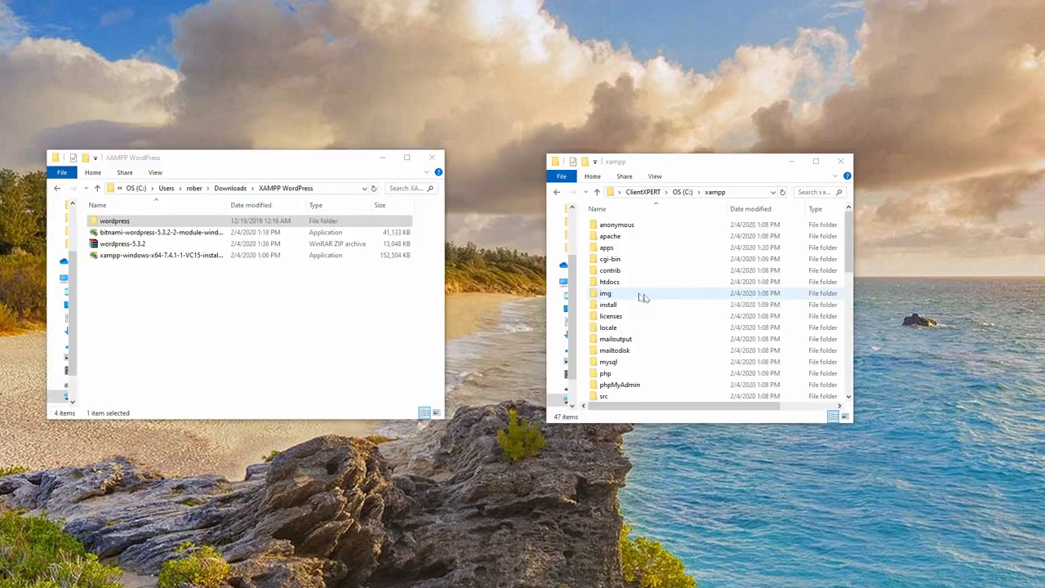
pyautogui.doubleClick(620, 283)
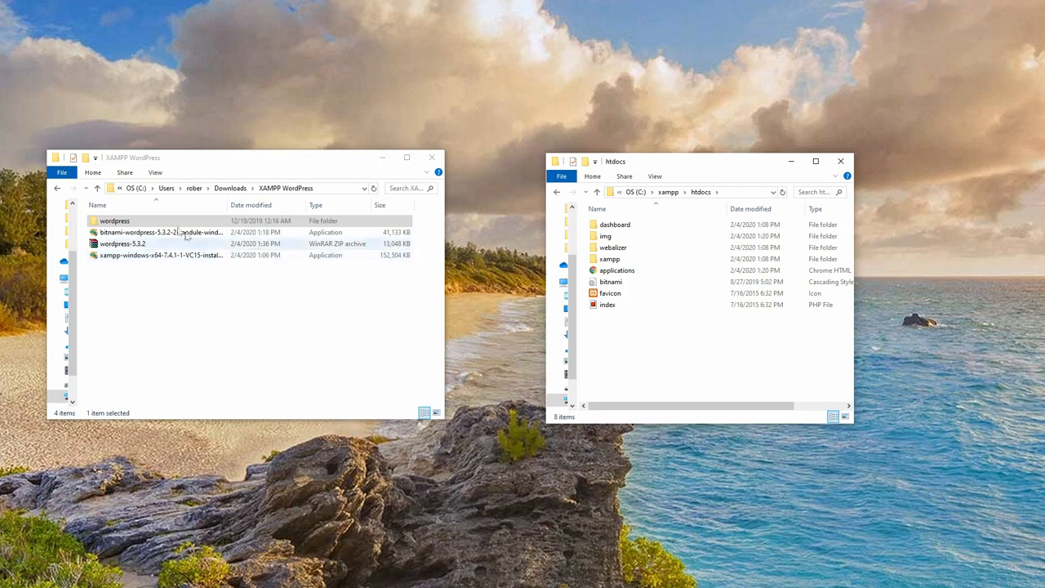
# - Move the wordpress folder into htdocs, close the downloads window, and widen the htdocs window
pyautogui.click(142, 224)
pyautogui.moveTo(143, 225); pyautogui.dragTo(674, 359)
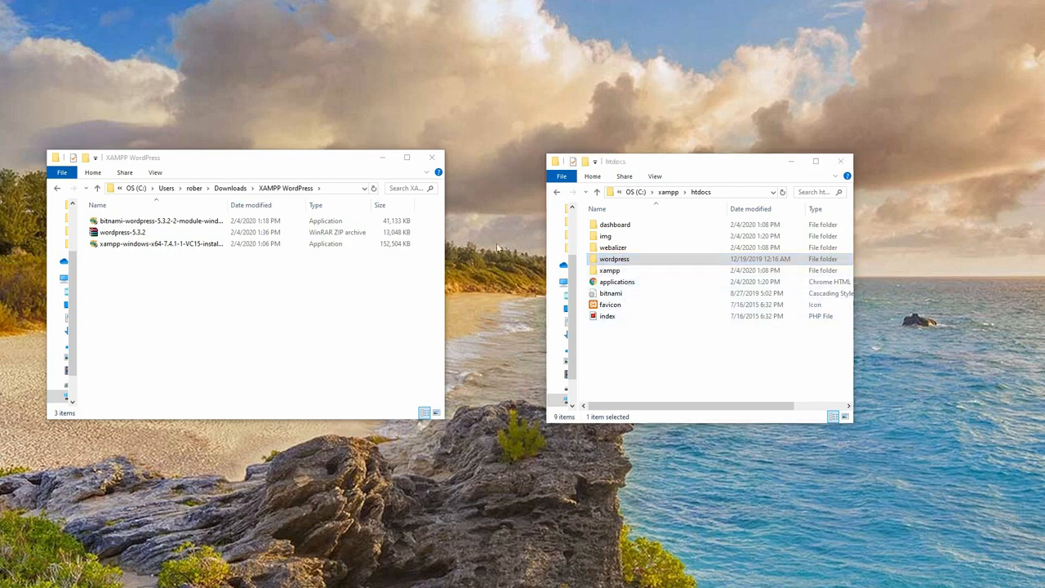
pyautogui.moveTo(320, 161); pyautogui.dragTo(349, 163)
pyautogui.click(462, 157)
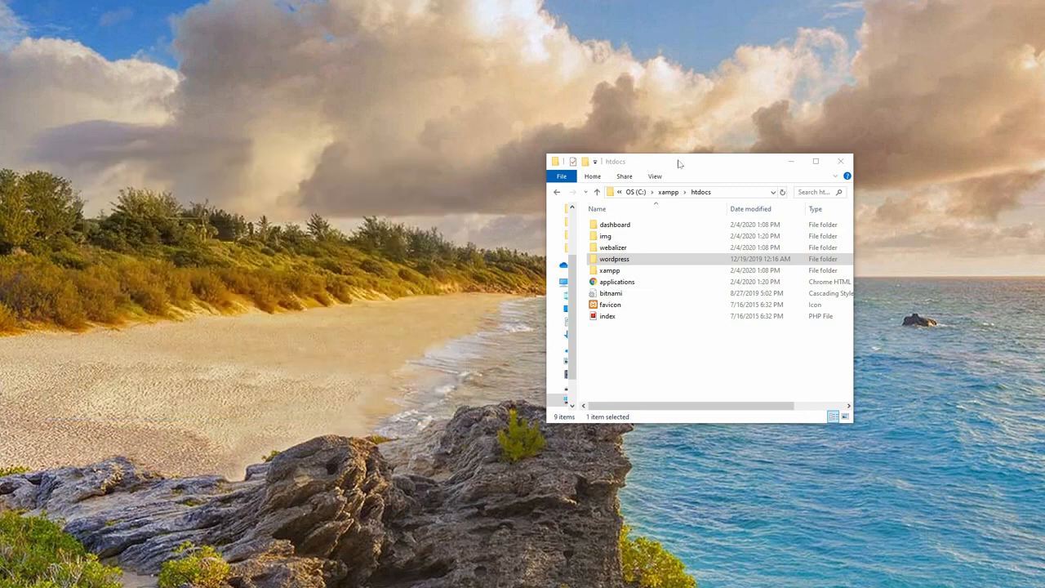
pyautogui.moveTo(677, 163); pyautogui.dragTo(490, 176)
pyautogui.moveTo(669, 243); pyautogui.dragTo(737, 243)
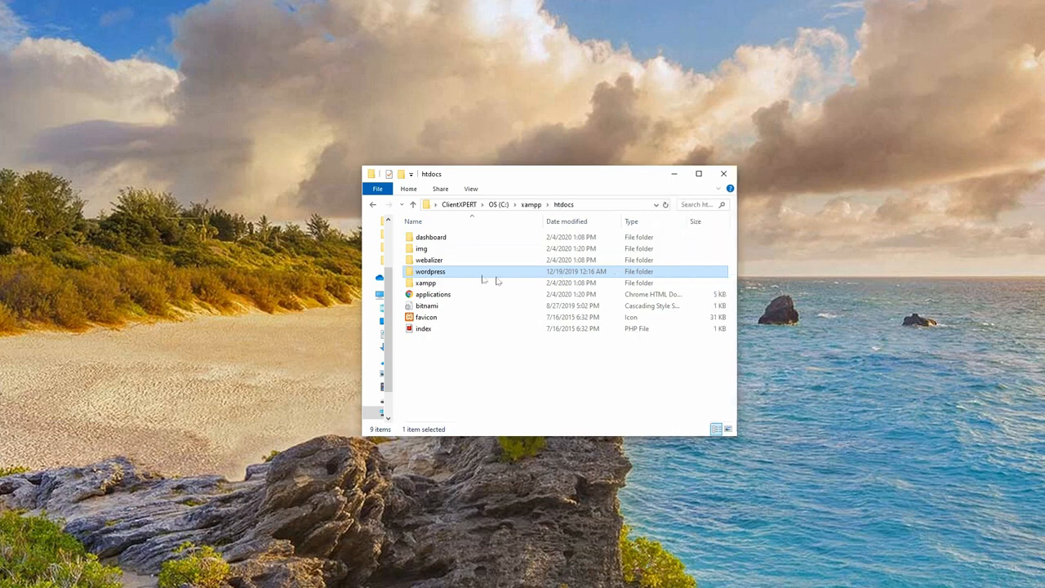
# - Rename the wordpress folder in htdocs to TestWordPress2020 and close the Explorer window
pyautogui.rightClick(442, 274)
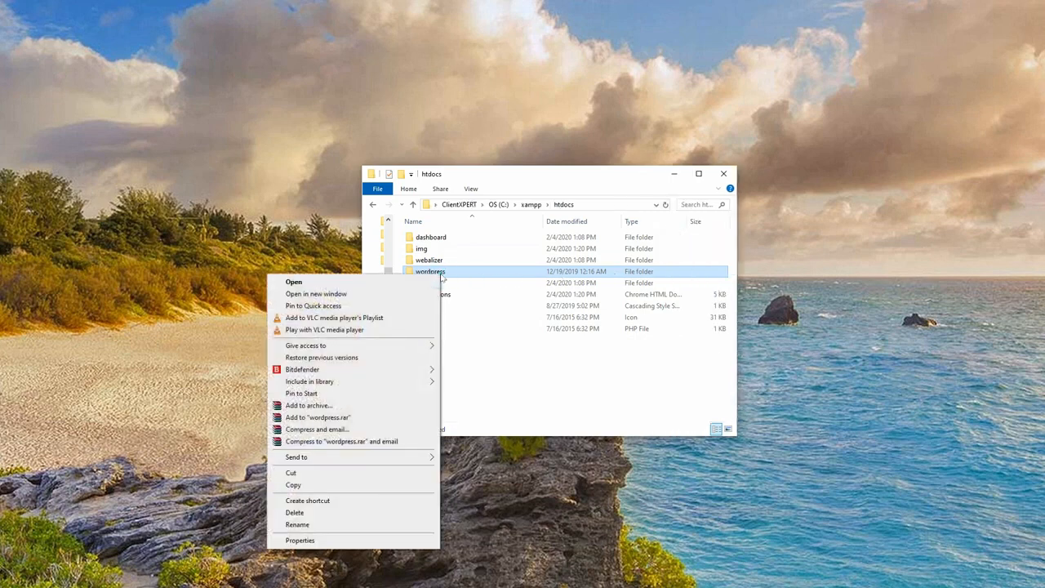
pyautogui.click(350, 525)
pyautogui.write('TestWordPress')
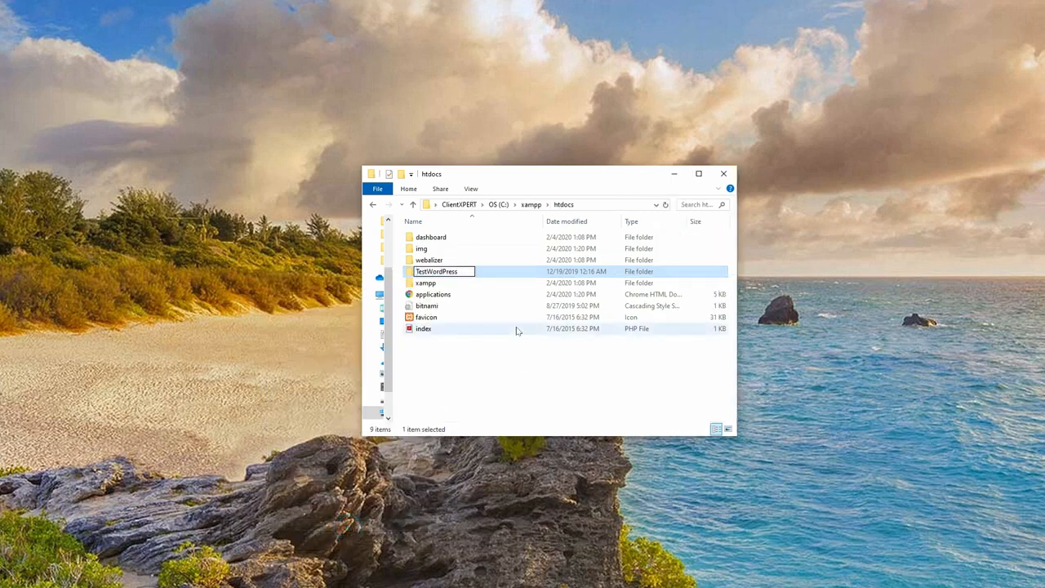
pyautogui.write('2020')
pyautogui.click(517, 330)
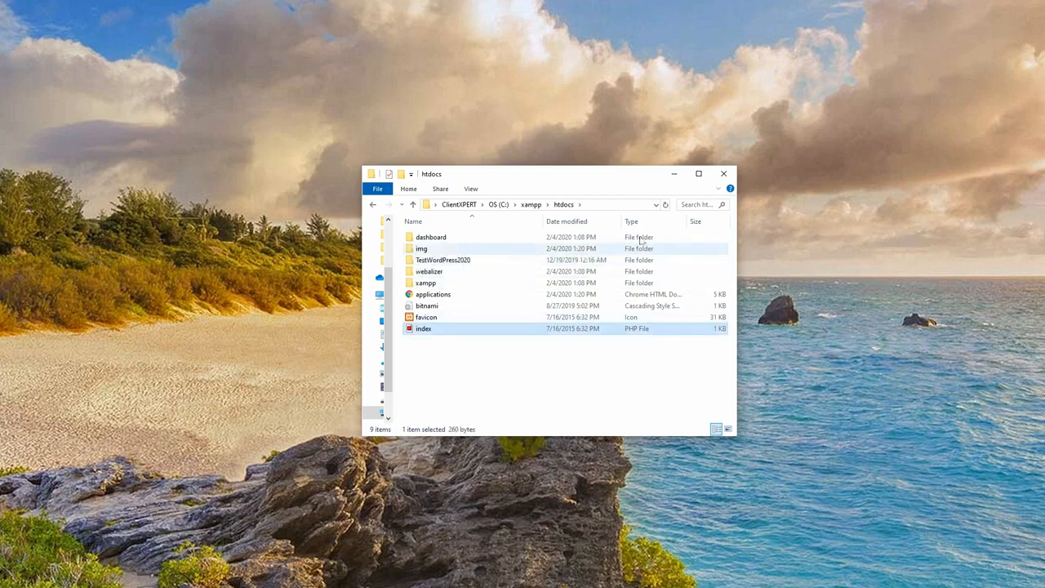
pyautogui.click(723, 174)
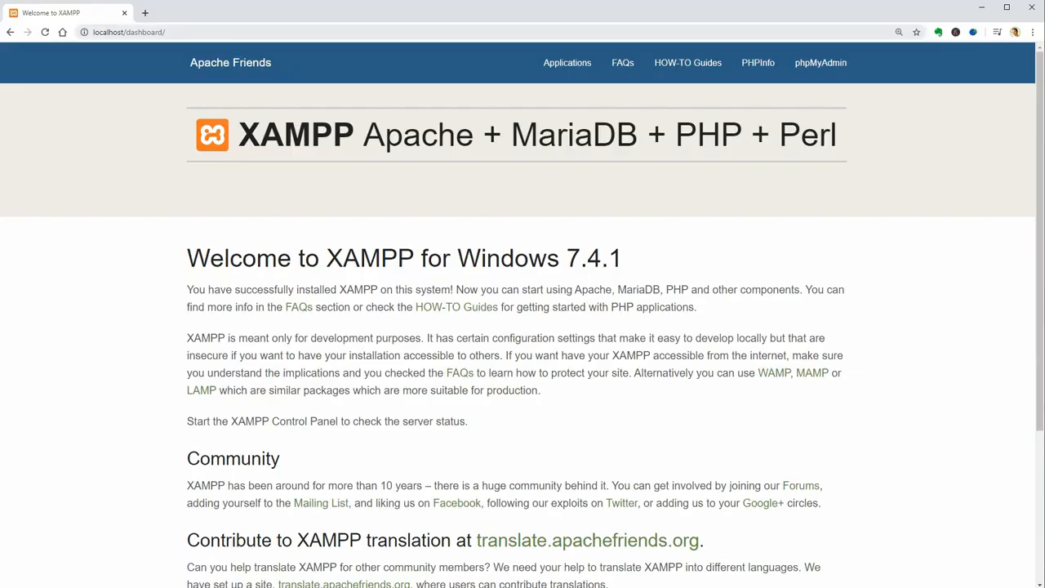
# - Load localhost/TestWordPress2020 and keep English (United States) as the setup language
pyautogui.moveTo(126, 32); pyautogui.dragTo(166, 31)
pyautogui.press('BackSpace')
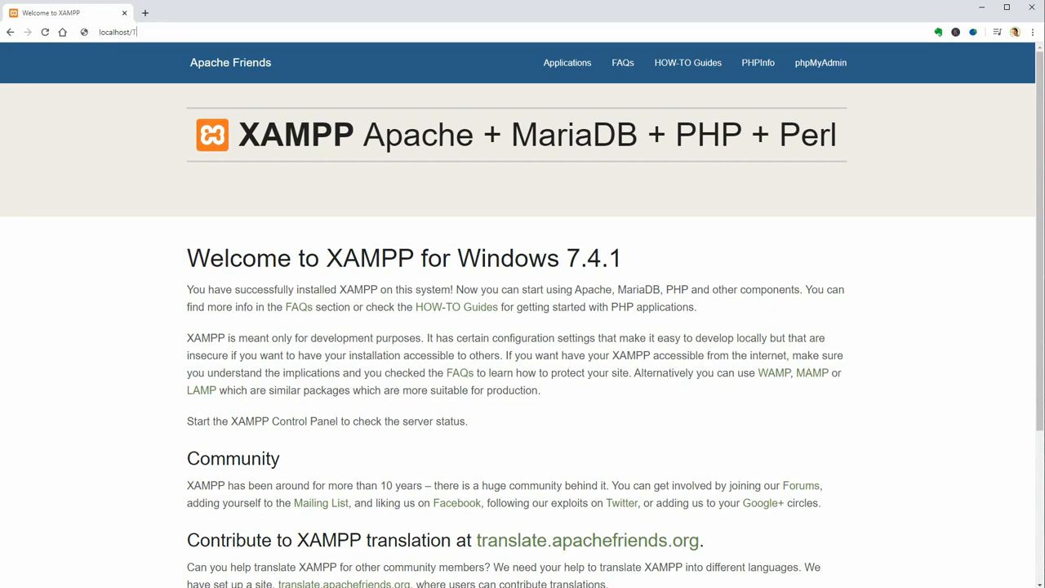
pyautogui.write('TestWordP')
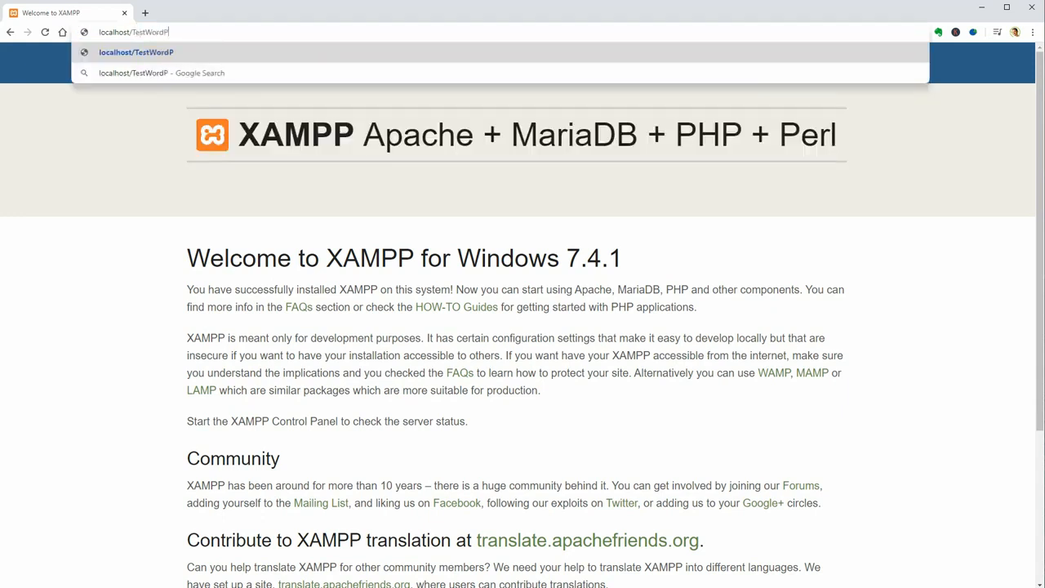
pyautogui.write('ress2020')
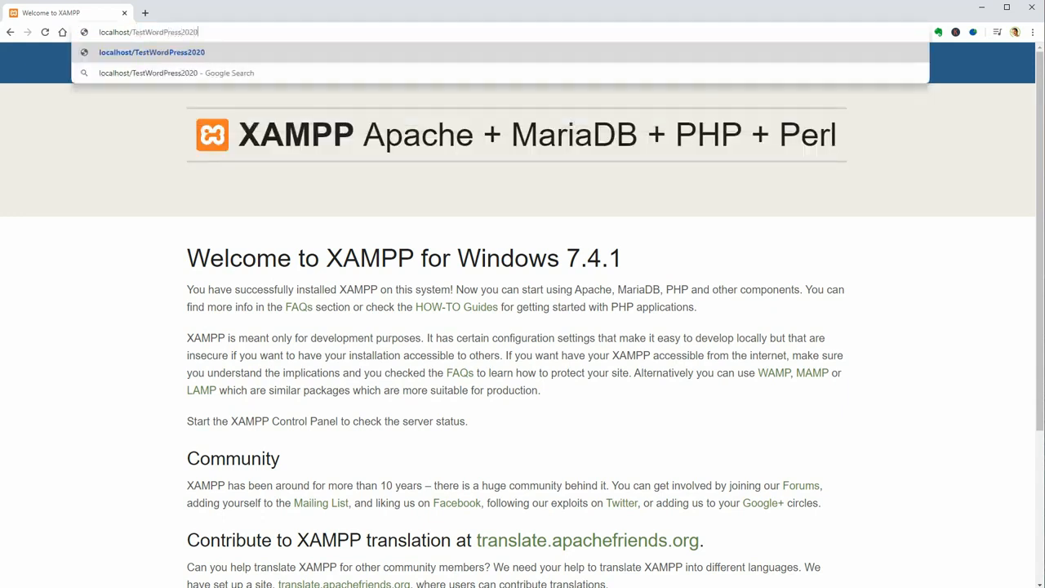
pyautogui.press('Return')
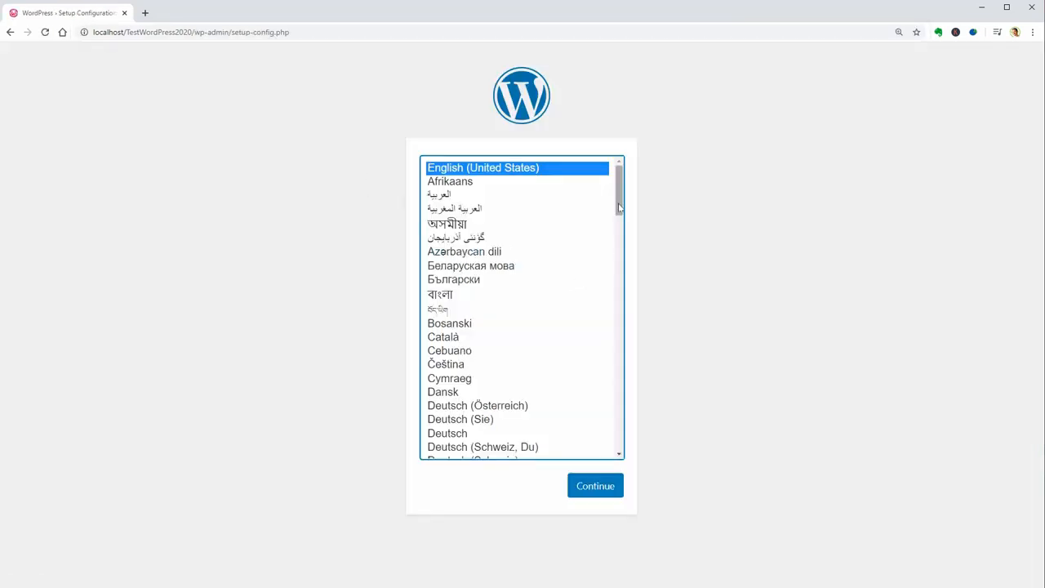
pyautogui.moveTo(618, 203)
pyautogui.mouseDown()
pyautogui.moveTo(620, 463)
pyautogui.moveTo(617, 189)
pyautogui.mouseUp()
pyautogui.click(475, 167)
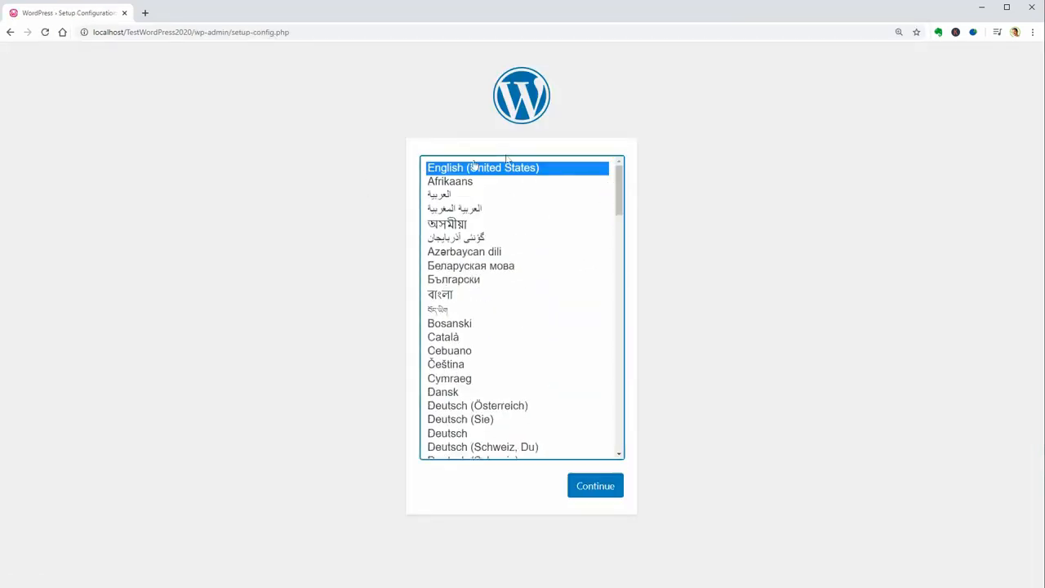
# - Reach the database details form, review its default name, username and password, then open a blank tab
pyautogui.click(595, 488)
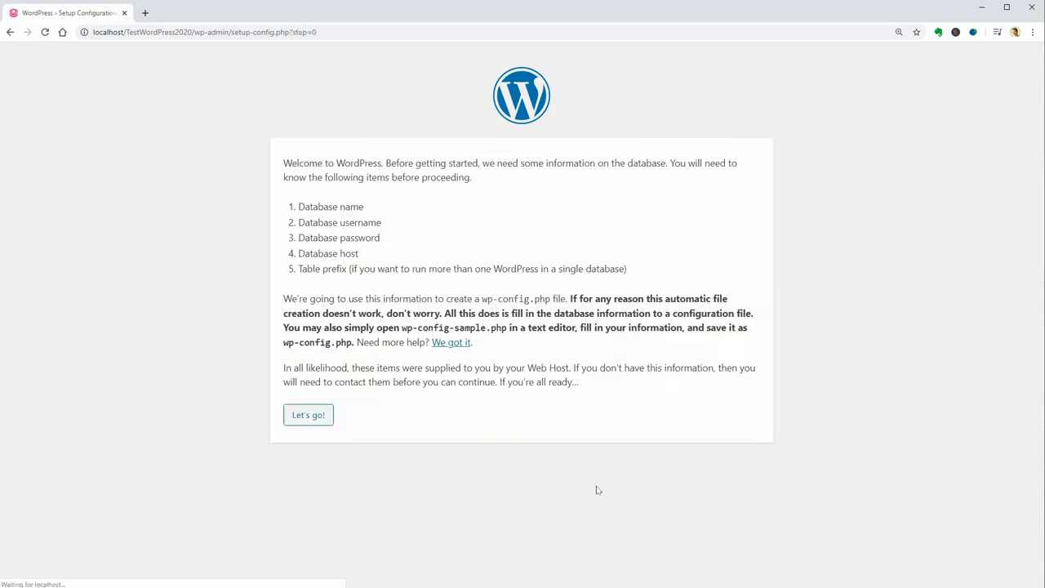
pyautogui.click(323, 413)
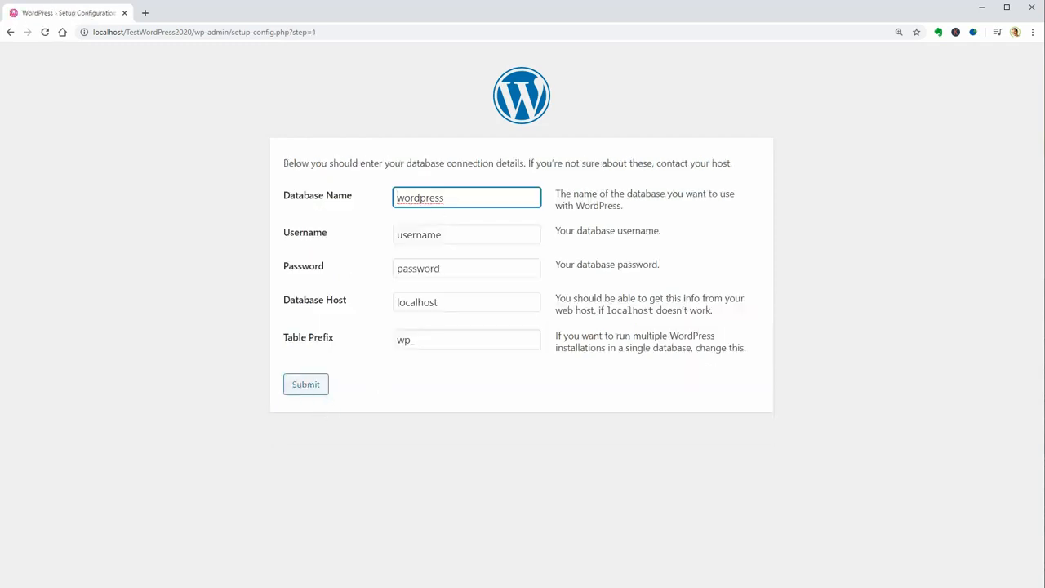
pyautogui.moveTo(444, 198); pyautogui.dragTo(367, 199)
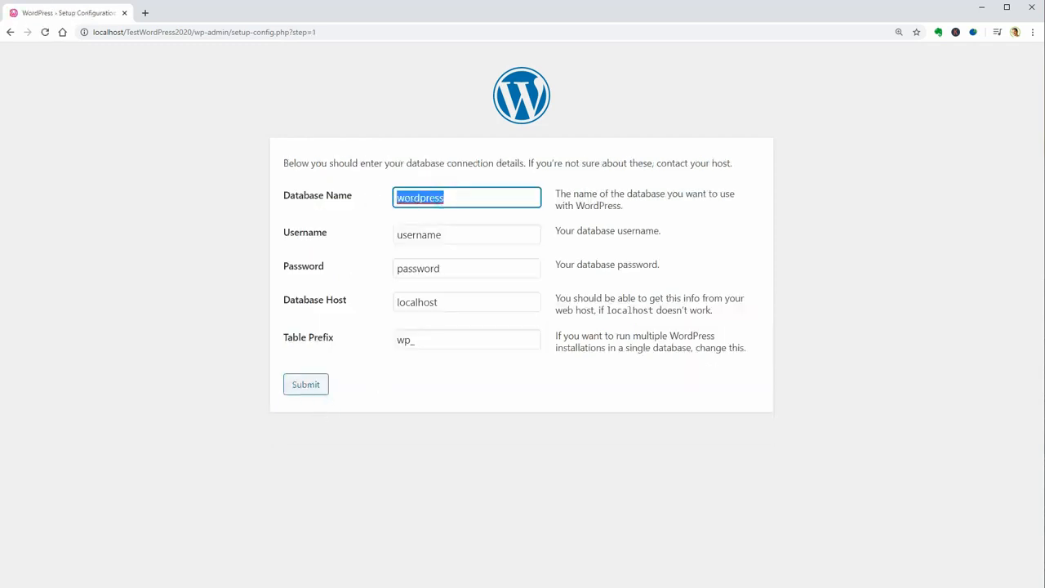
pyautogui.moveTo(372, 236); pyautogui.dragTo(450, 240)
pyautogui.moveTo(369, 276); pyautogui.dragTo(441, 269)
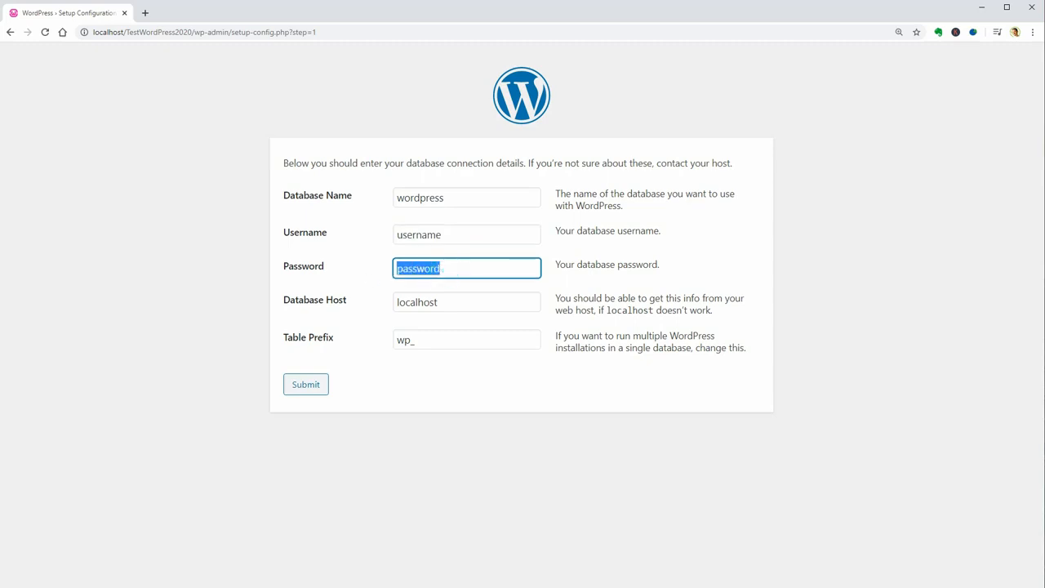
pyautogui.moveTo(444, 197); pyautogui.dragTo(361, 203)
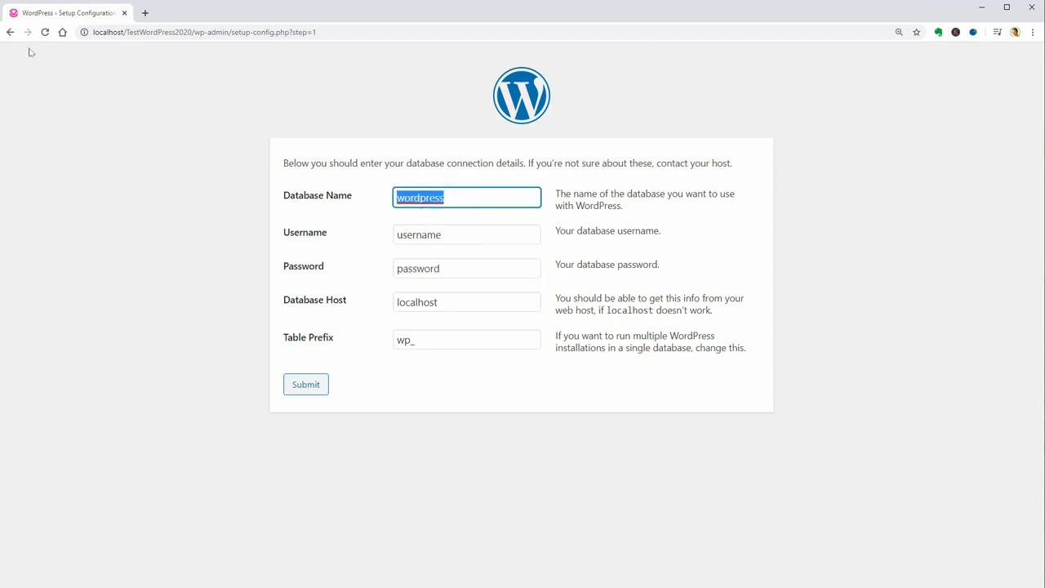
pyautogui.rightClick(10, 32)
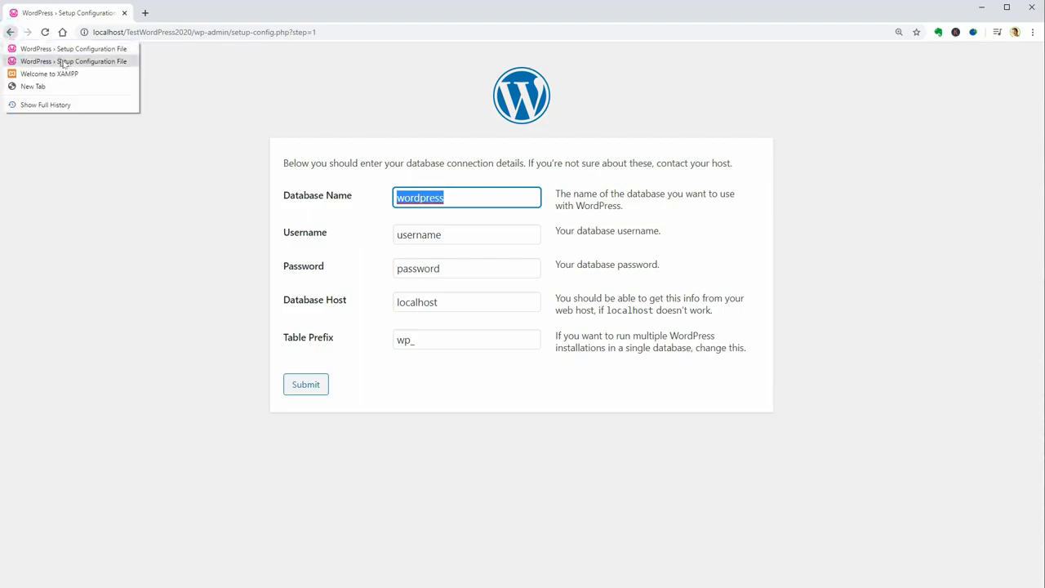
pyautogui.click(144, 13)
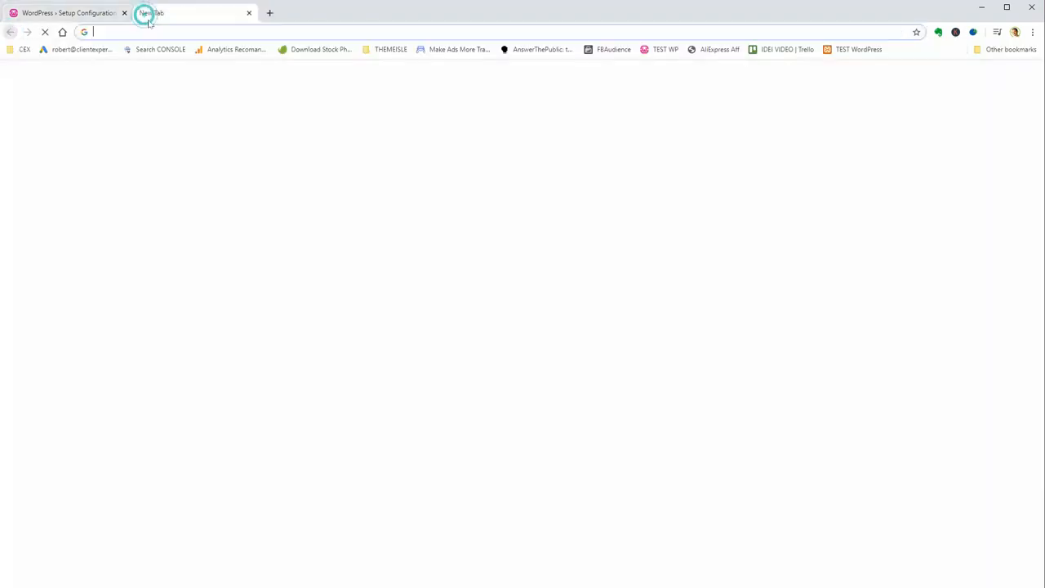
# - Load the localhost XAMPP dashboard and open phpMyAdmin from it
pyautogui.write('localhost')
pyautogui.press('Return')
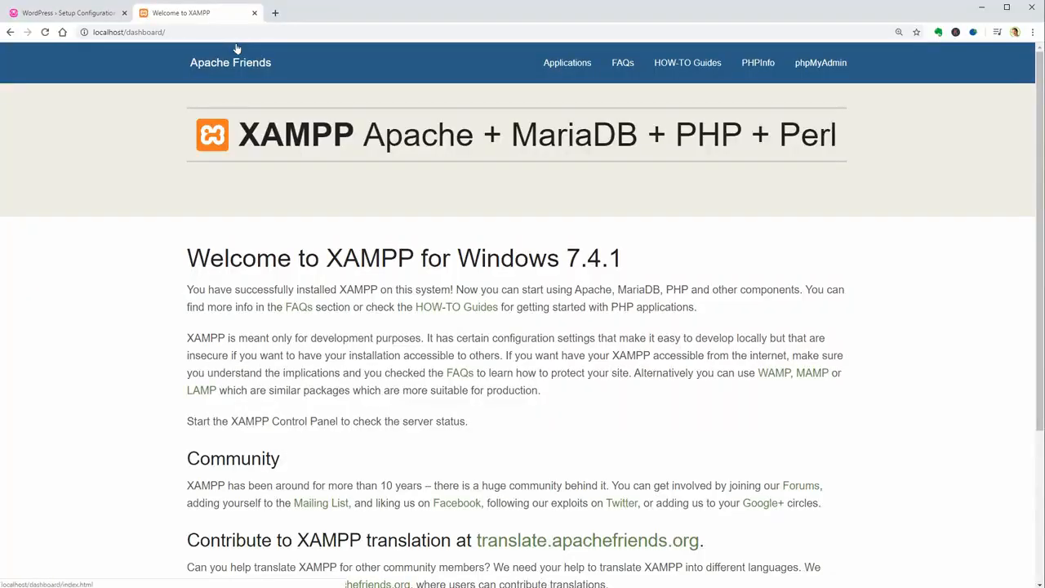
pyautogui.moveTo(210, 13); pyautogui.dragTo(66, 13)
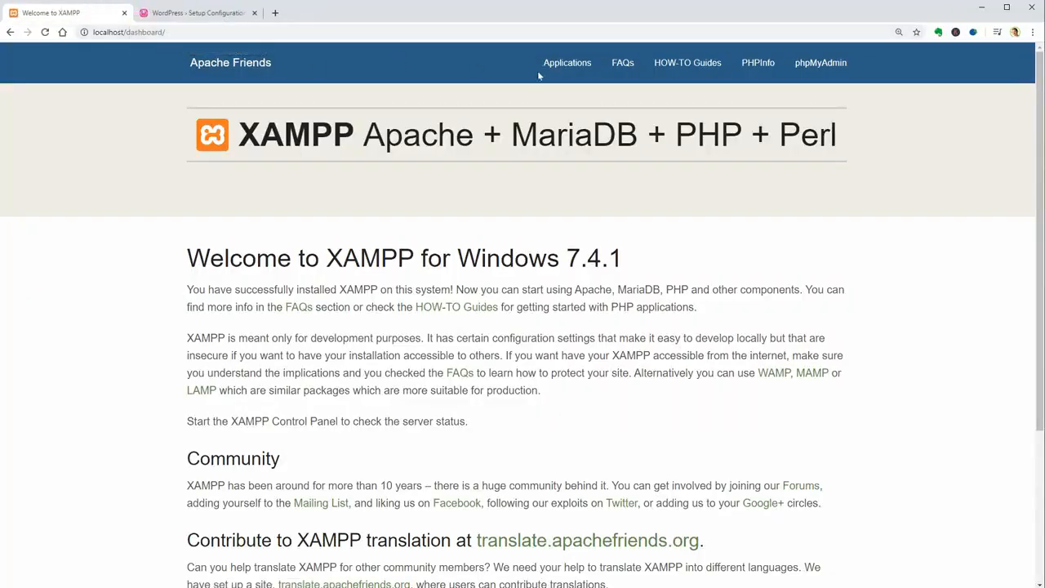
pyautogui.click(823, 71)
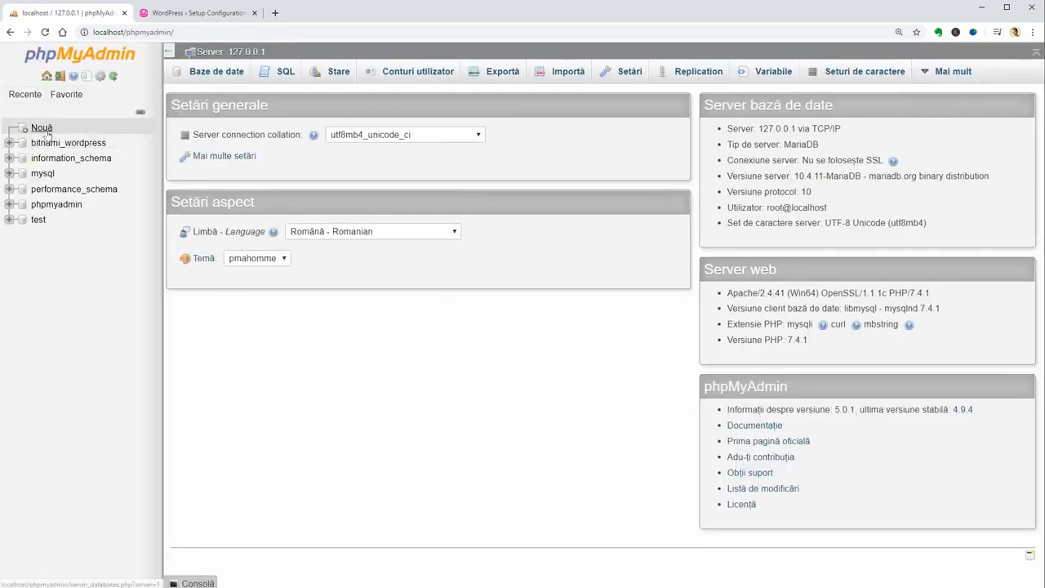
# - Create a new database named WPtest2020, copying its name, then go back to the WordPress form
pyautogui.click(42, 128)
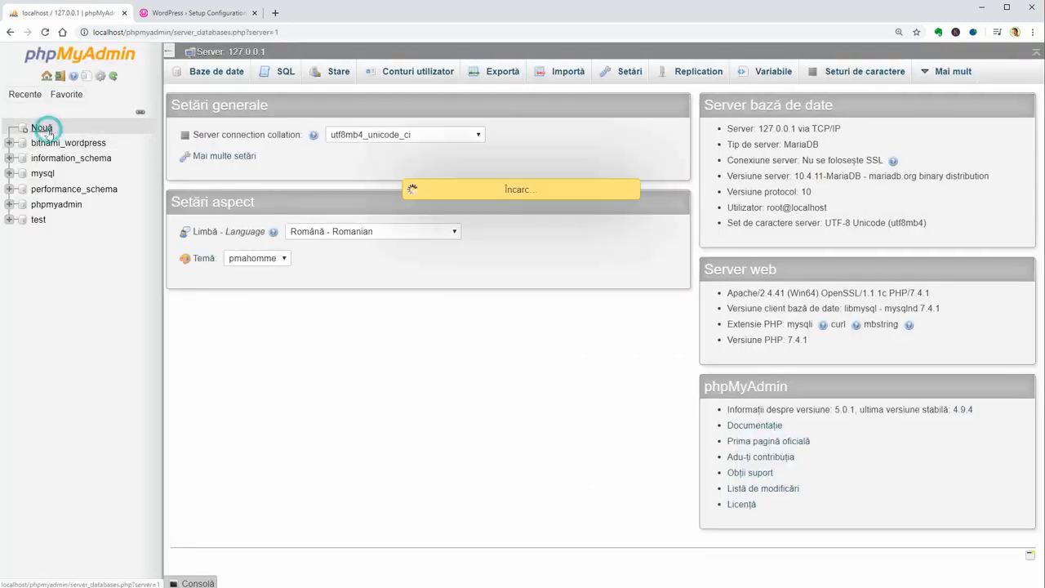
pyautogui.click(242, 169)
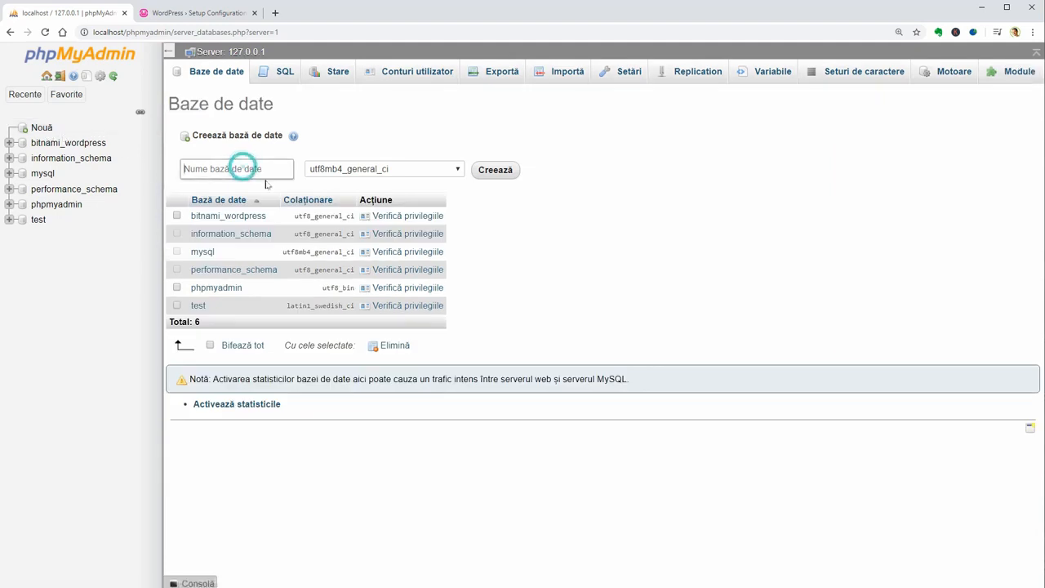
pyautogui.write('TestWP2020')
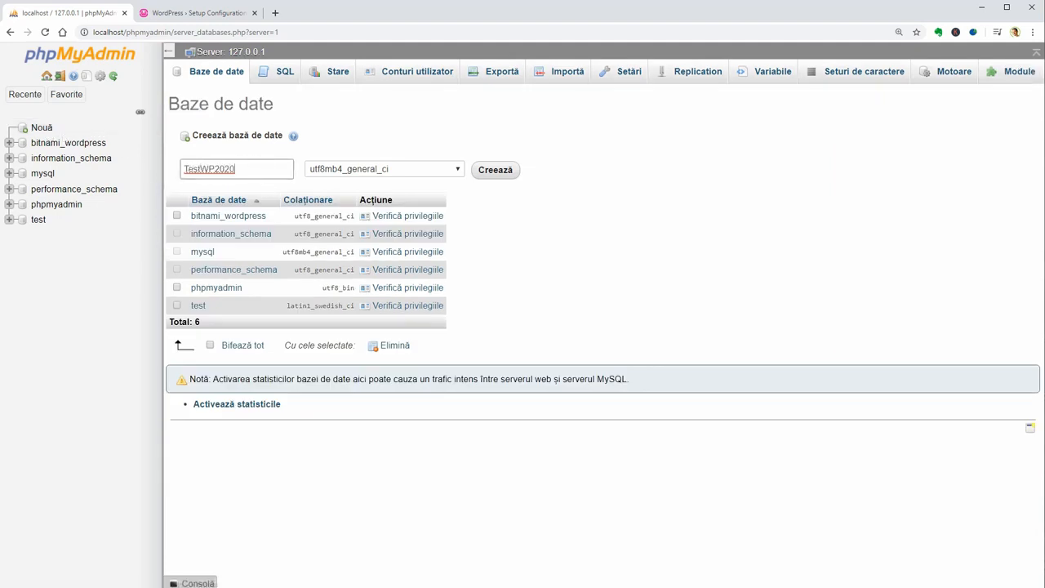
pyautogui.doubleClick(250, 170)
pyautogui.rightClick(210, 166)
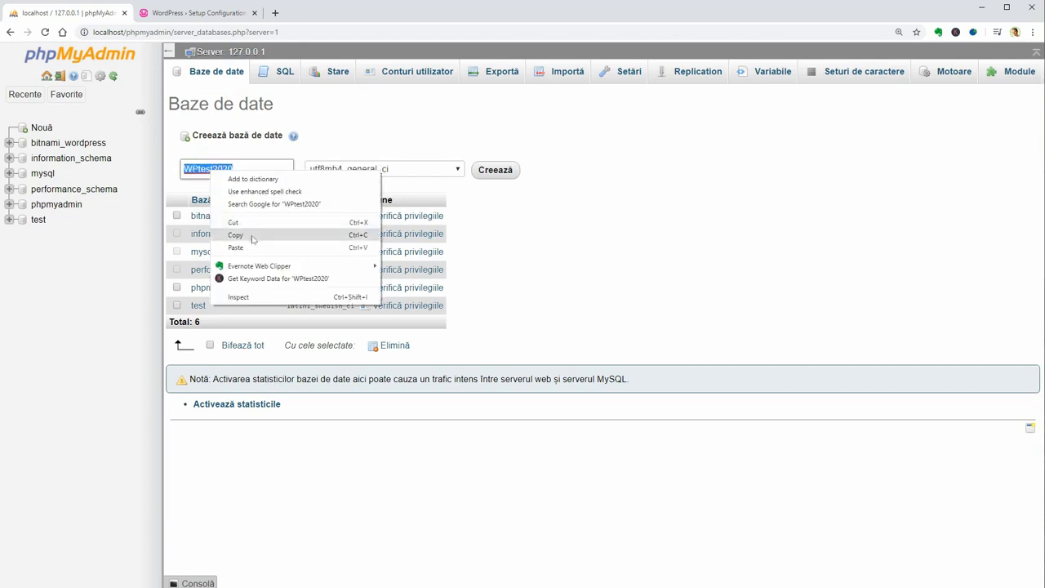
pyautogui.click(253, 239)
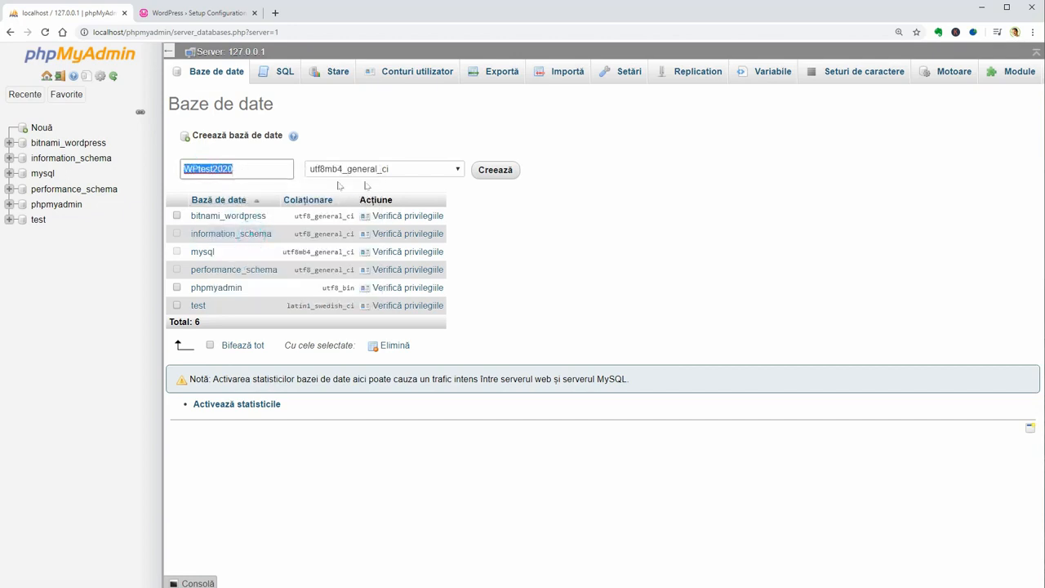
pyautogui.click(485, 170)
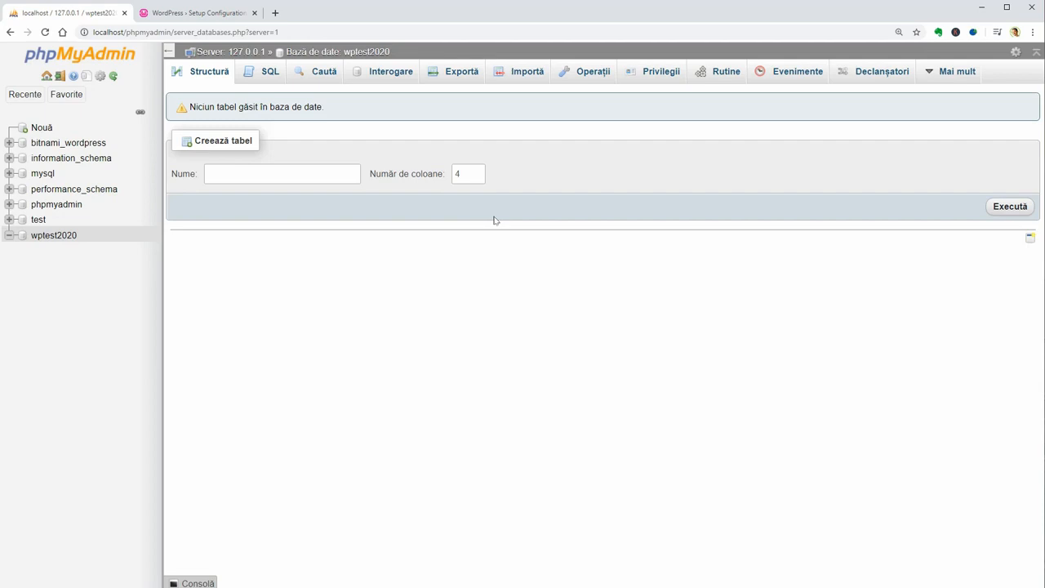
pyautogui.click(200, 14)
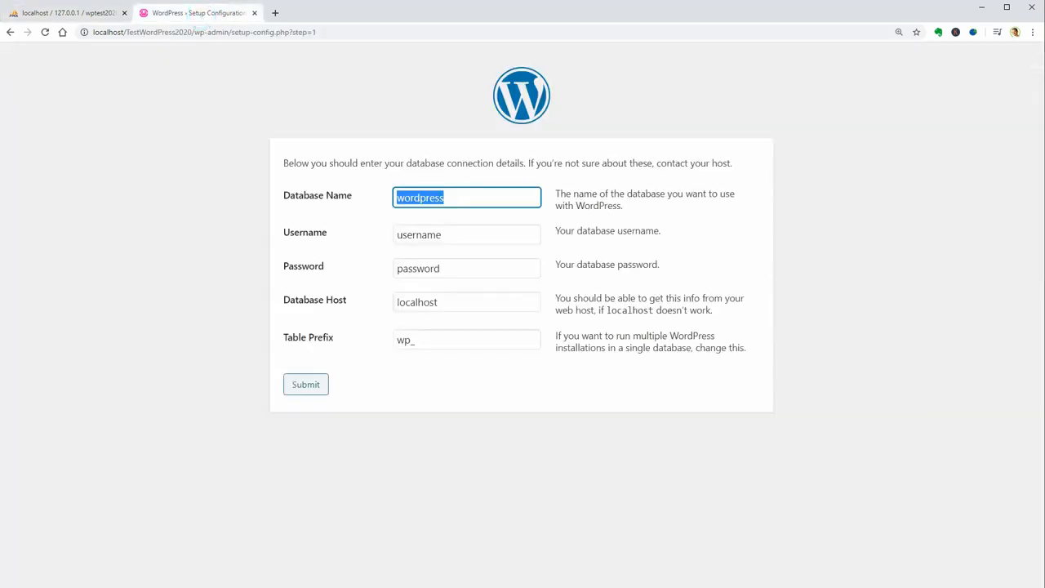
# - Connect WordPress to database WPtest2020 as root with a blank password, then run the installation
pyautogui.rightClick(449, 198)
pyautogui.click(486, 251)
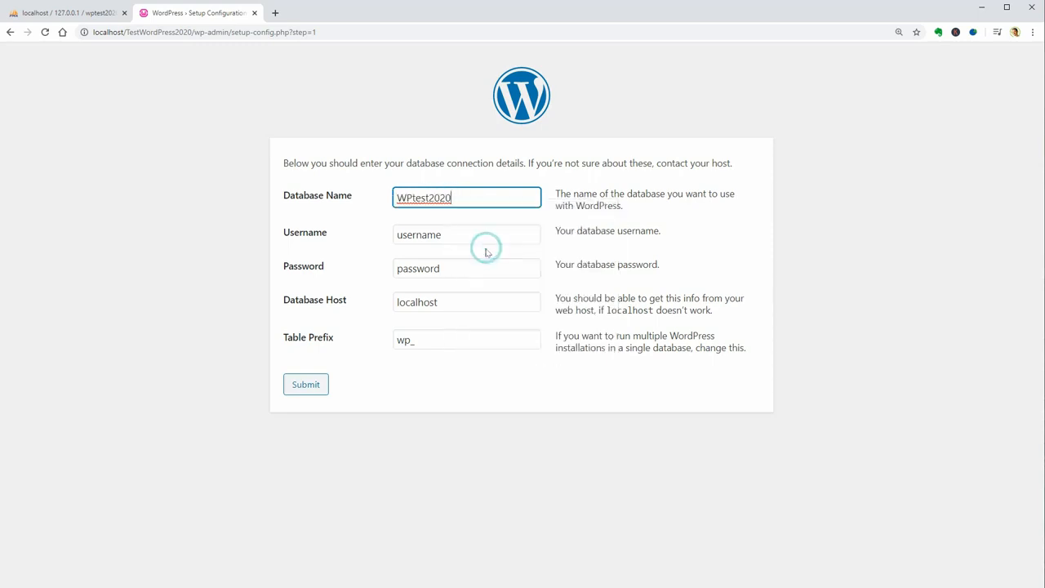
pyautogui.doubleClick(460, 235)
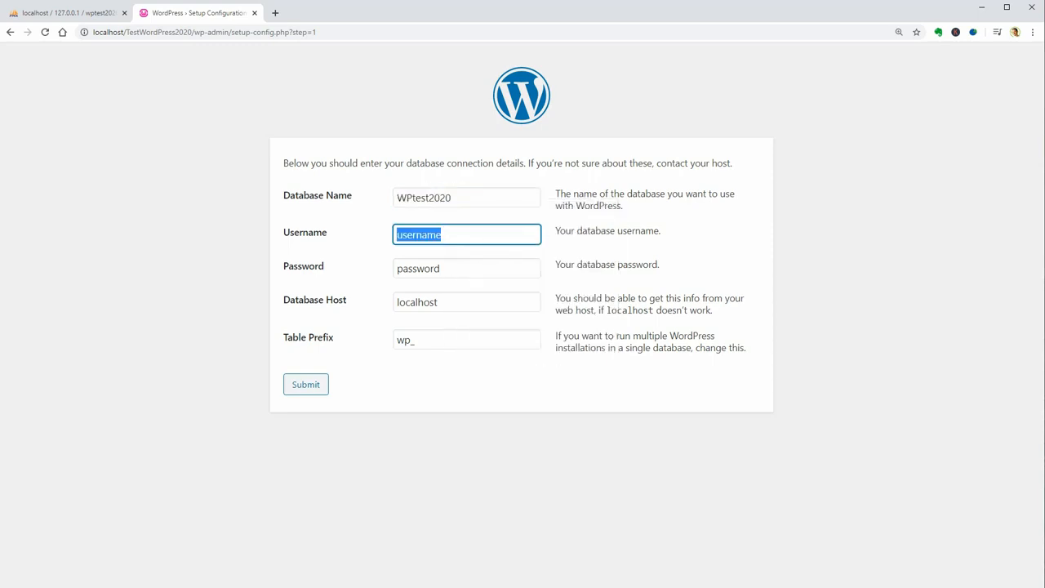
pyautogui.write('root')
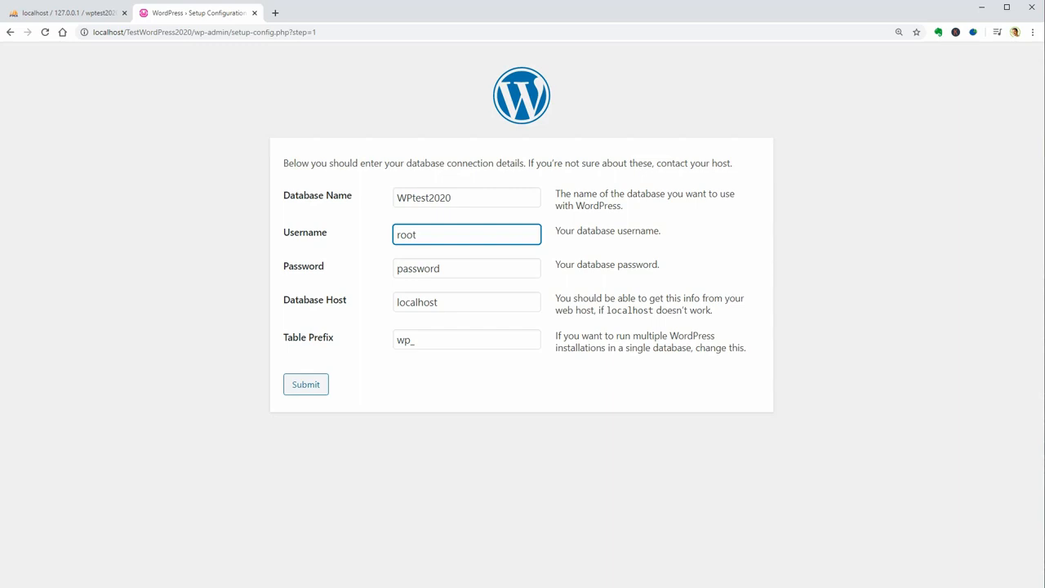
pyautogui.doubleClick(456, 269)
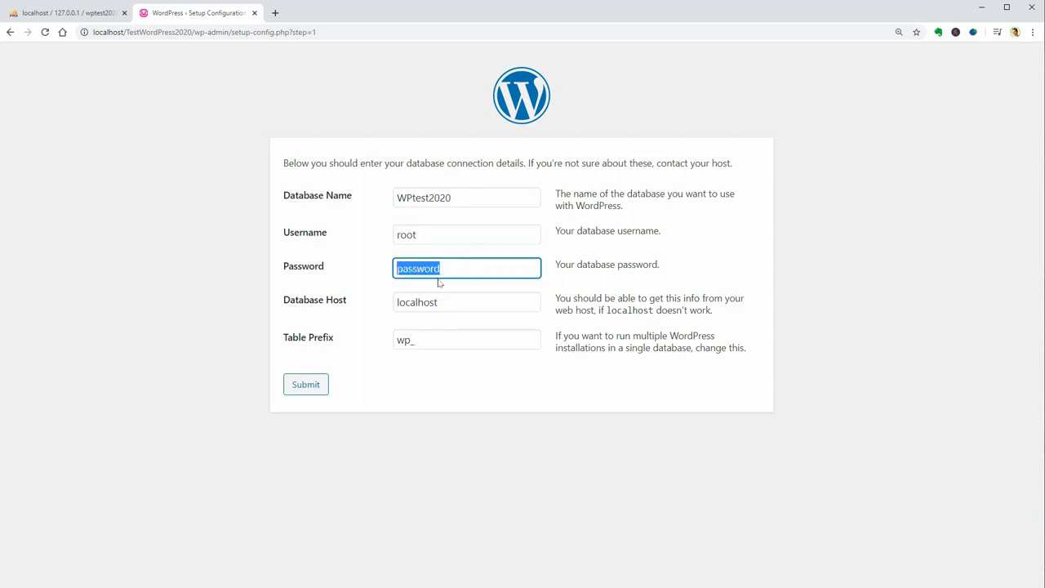
pyautogui.press('BackSpace')
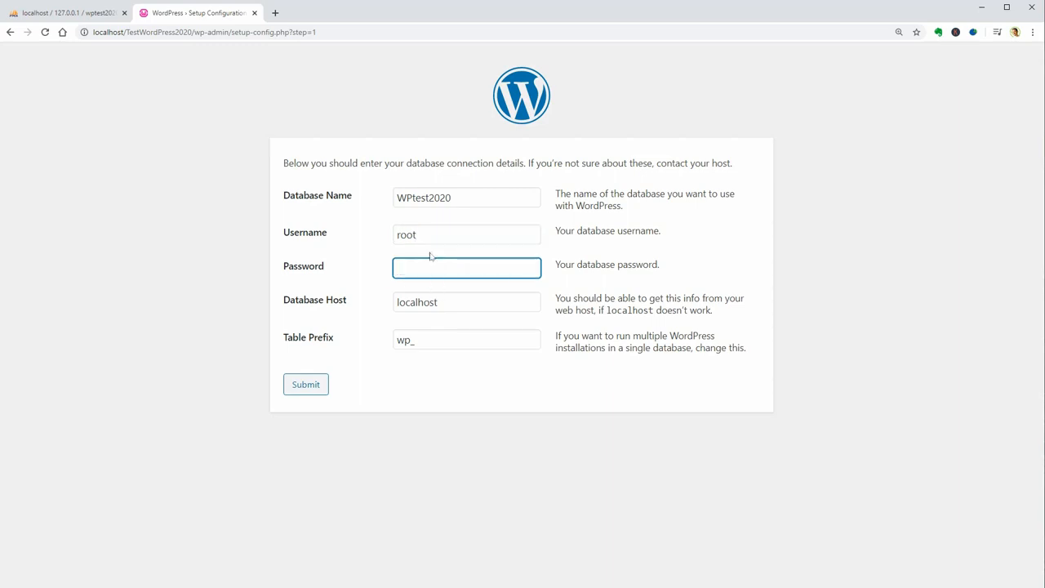
pyautogui.click(315, 392)
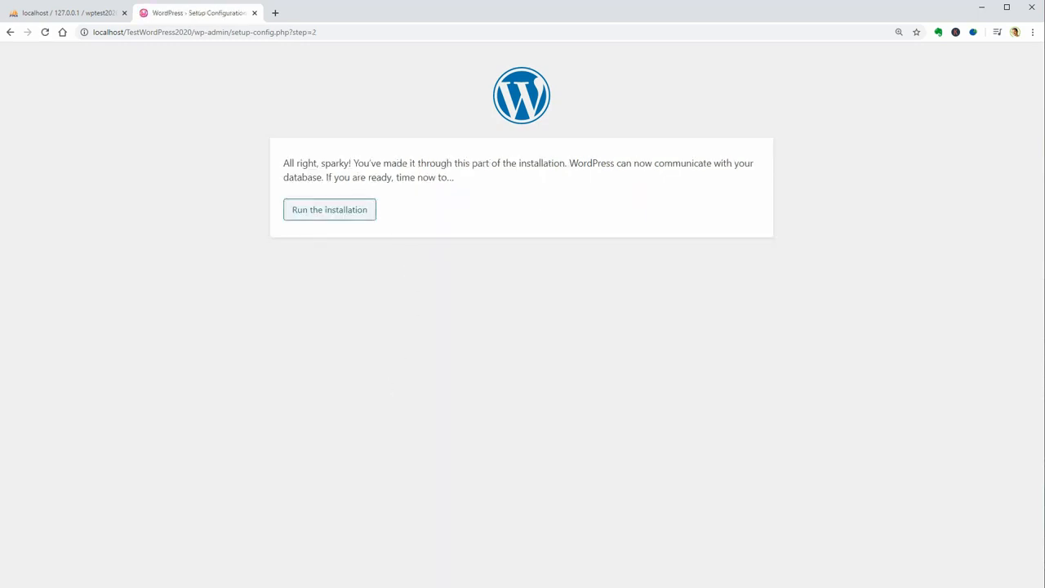
pyautogui.click(342, 213)
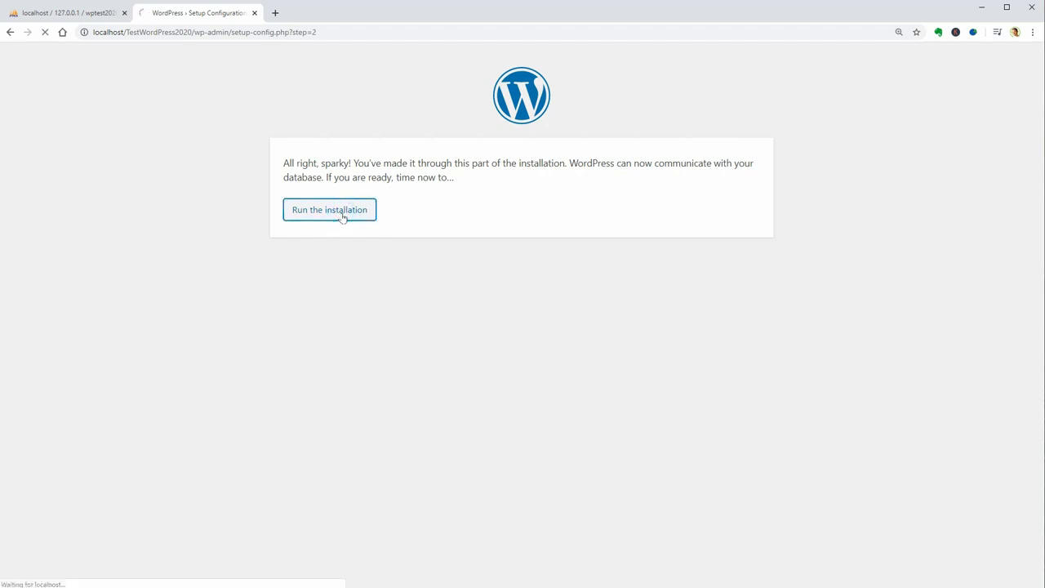
# - Install the site 'WordPress Local Server' with admin user 'test', a weak password and an e-mail address, then go to login
pyautogui.scroll(-1, 347, 221)
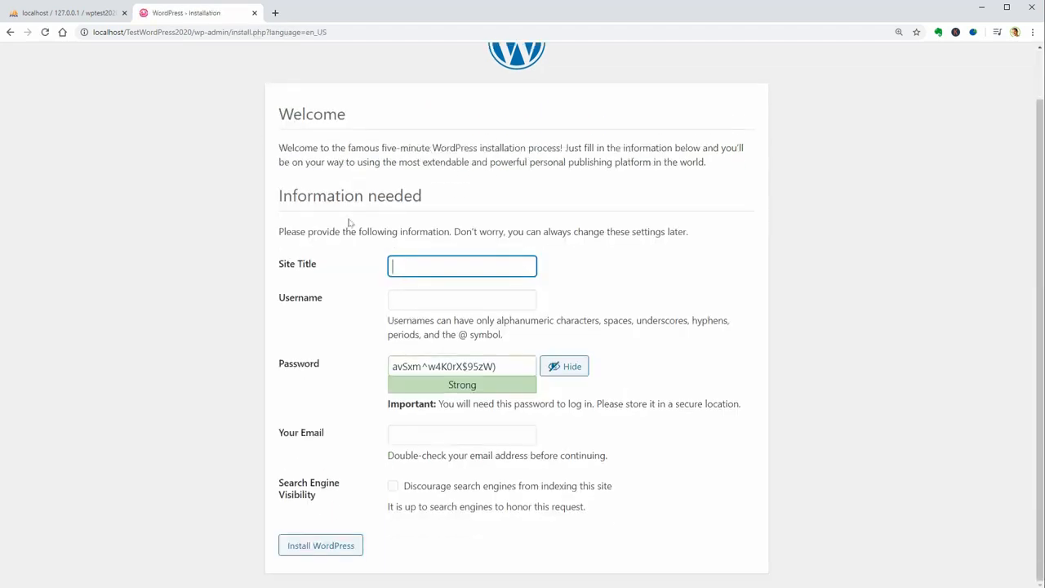
pyautogui.write('WordPress Local Server')
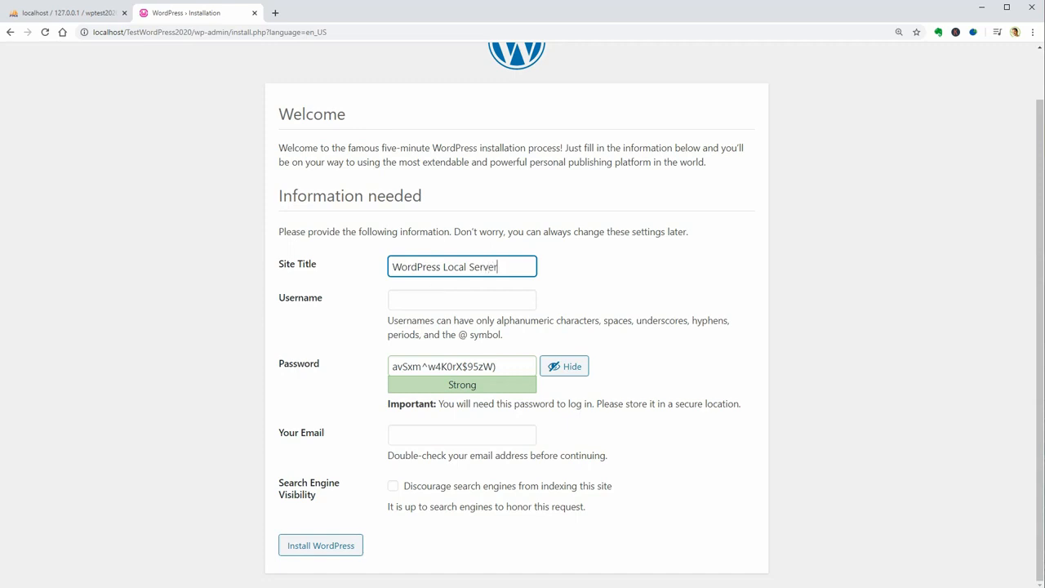
pyautogui.press('Tab')
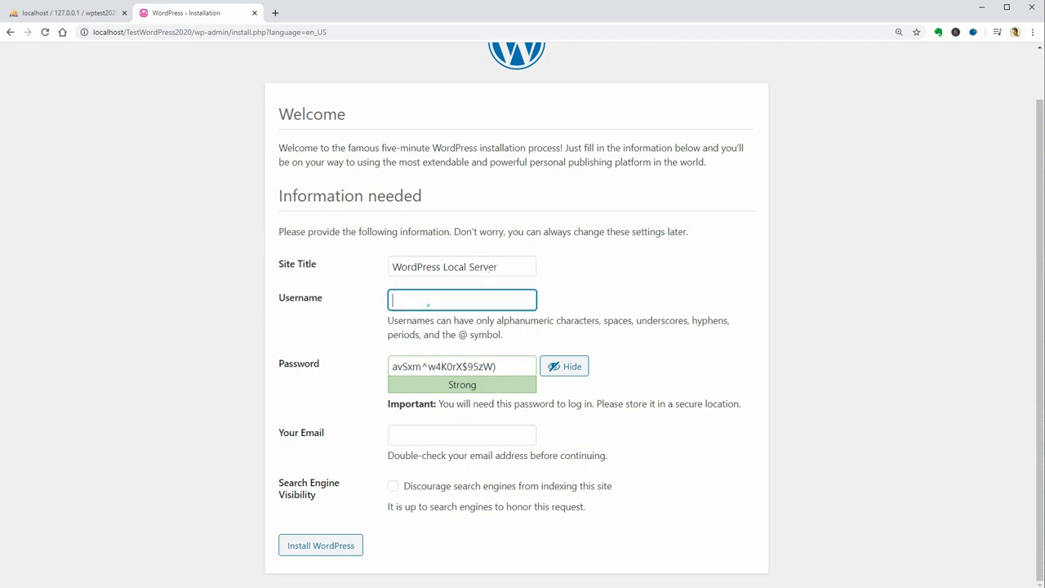
pyautogui.write('test')
pyautogui.press('Tab')
pyautogui.write('123')
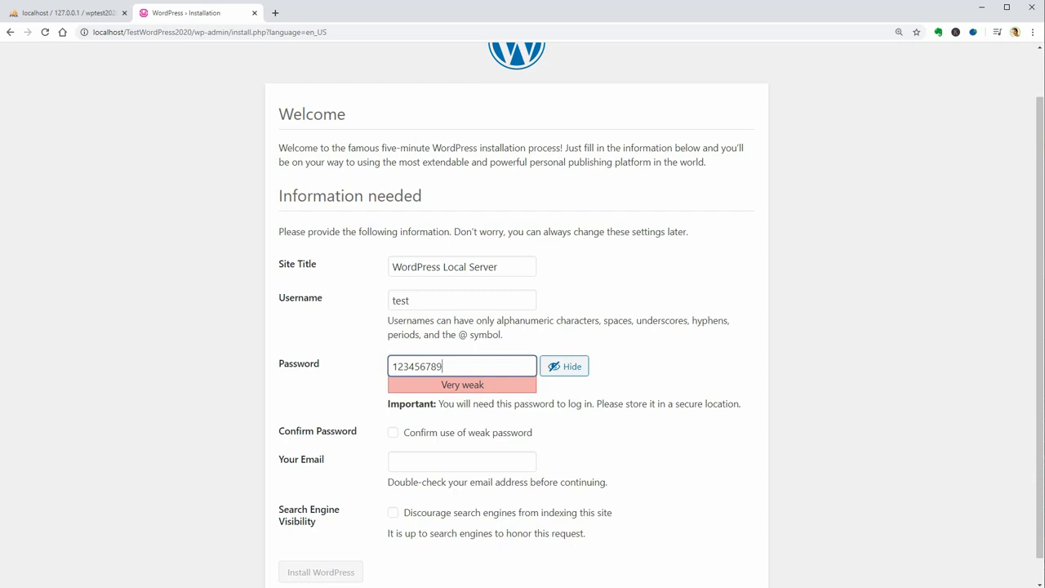
pyautogui.press('BackSpace')
pyautogui.write('l.com')
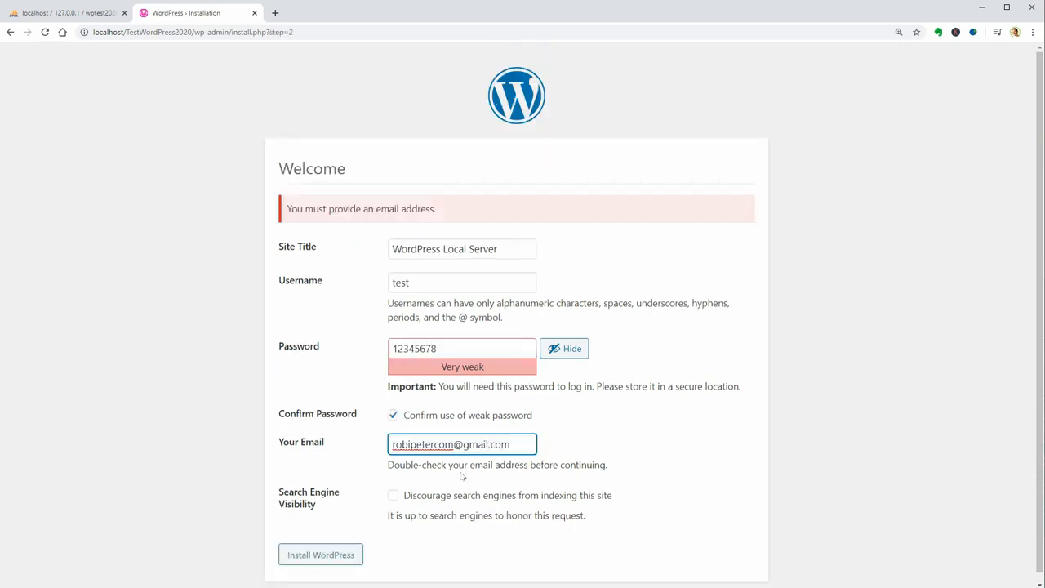
pyautogui.click(321, 554)
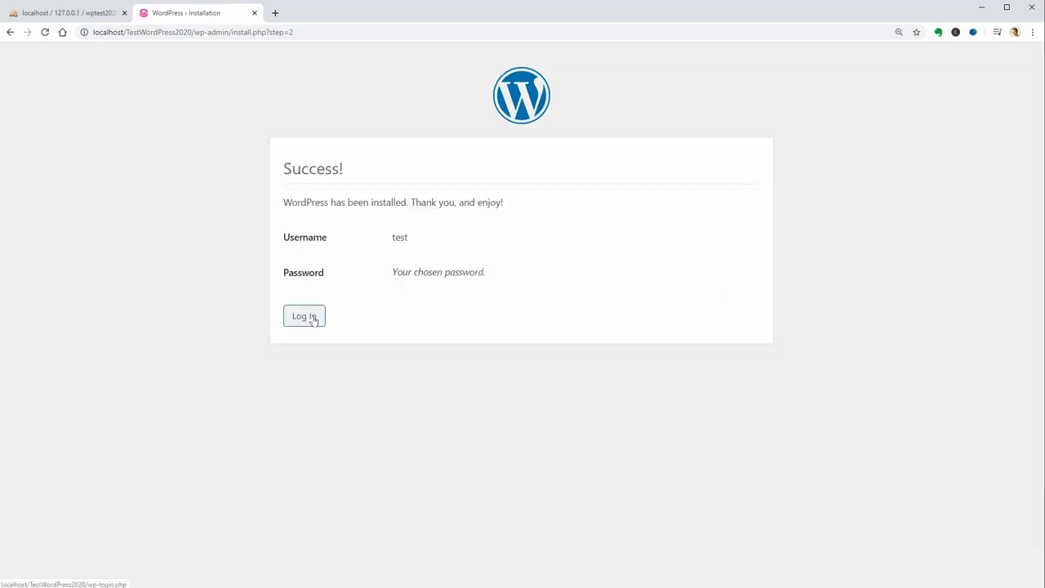
pyautogui.click(313, 319)
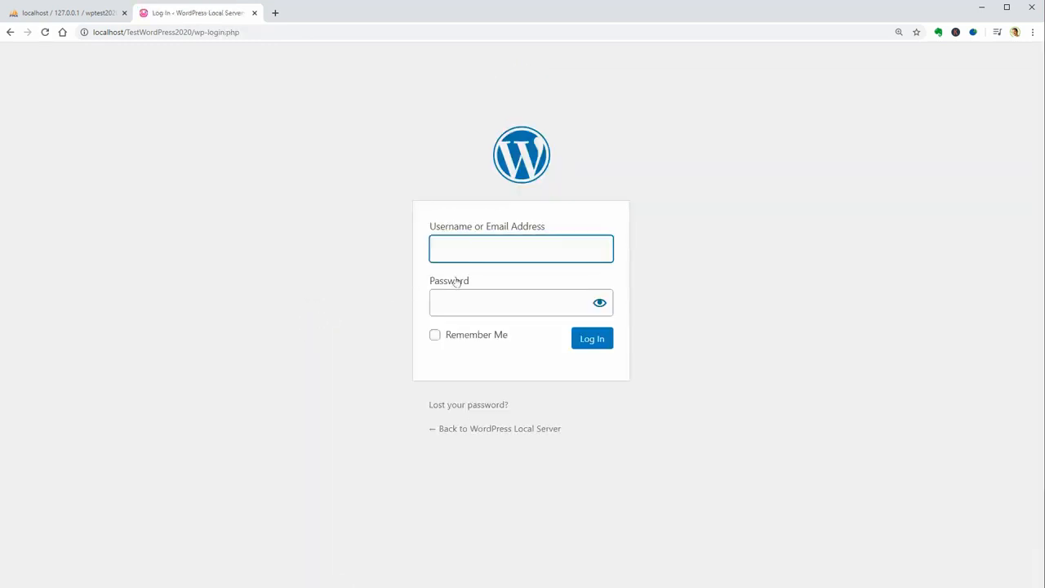
# - Log in to the new site as 'test' with the account password, keeping the login remembered
pyautogui.write('test')
pyautogui.press('Tab')
pyautogui.click(599, 303)
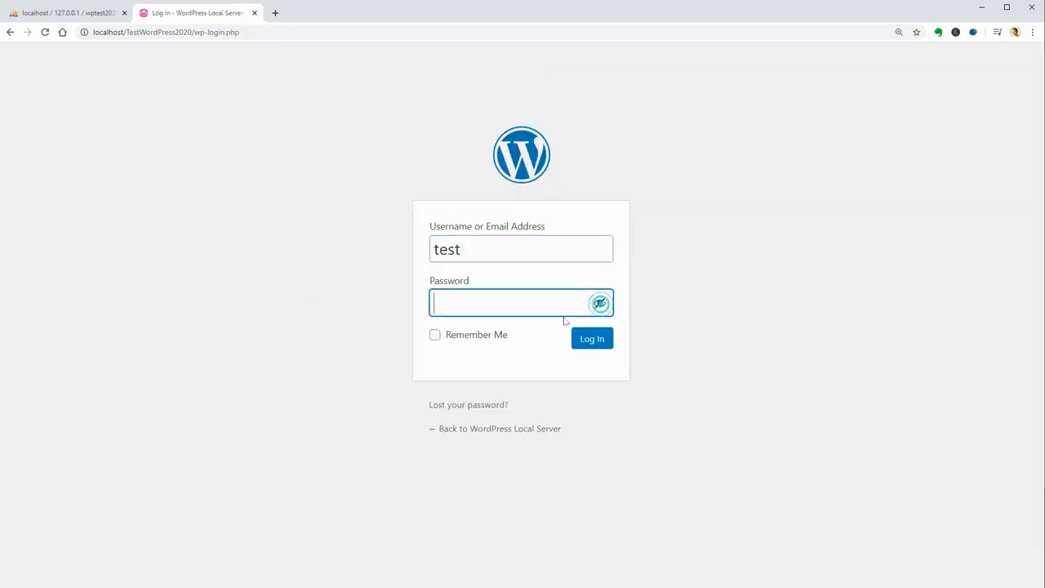
pyautogui.write('12345678')
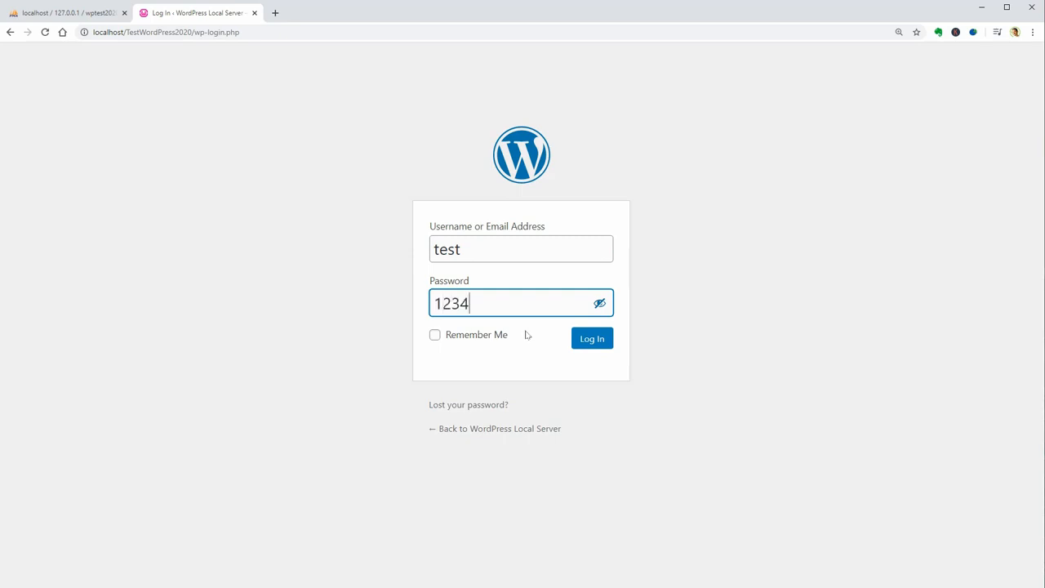
pyautogui.click(434, 336)
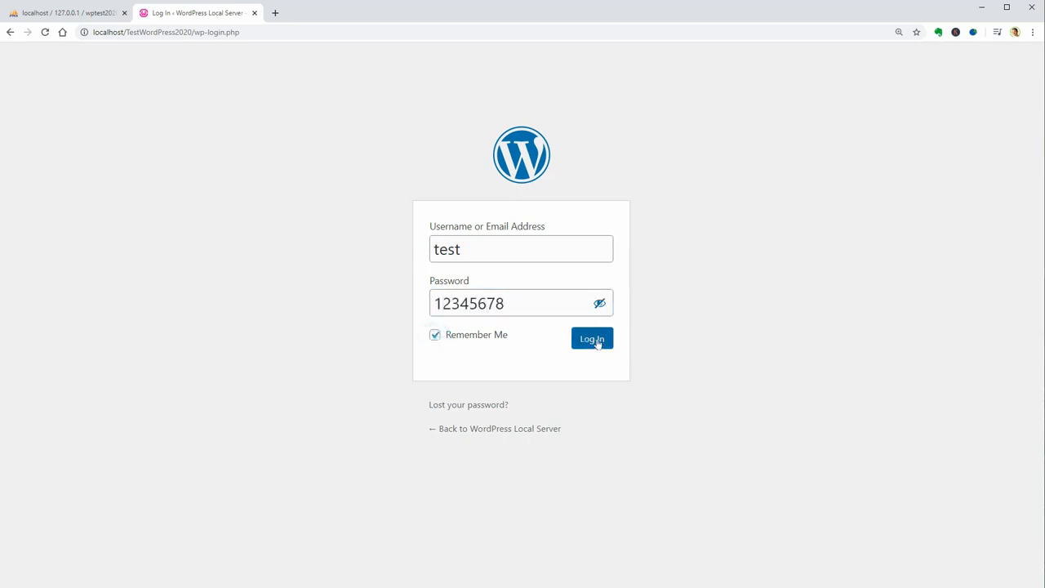
pyautogui.click(593, 339)
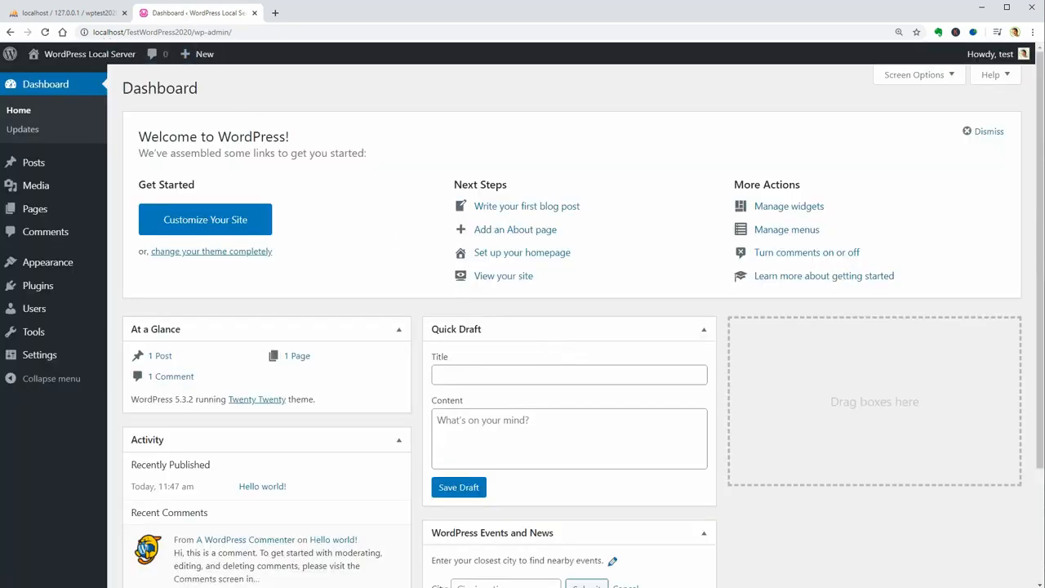
# - Show the new site's installed themes and the Testing WordPress site's installed plugins
pyautogui.click(96, 32)
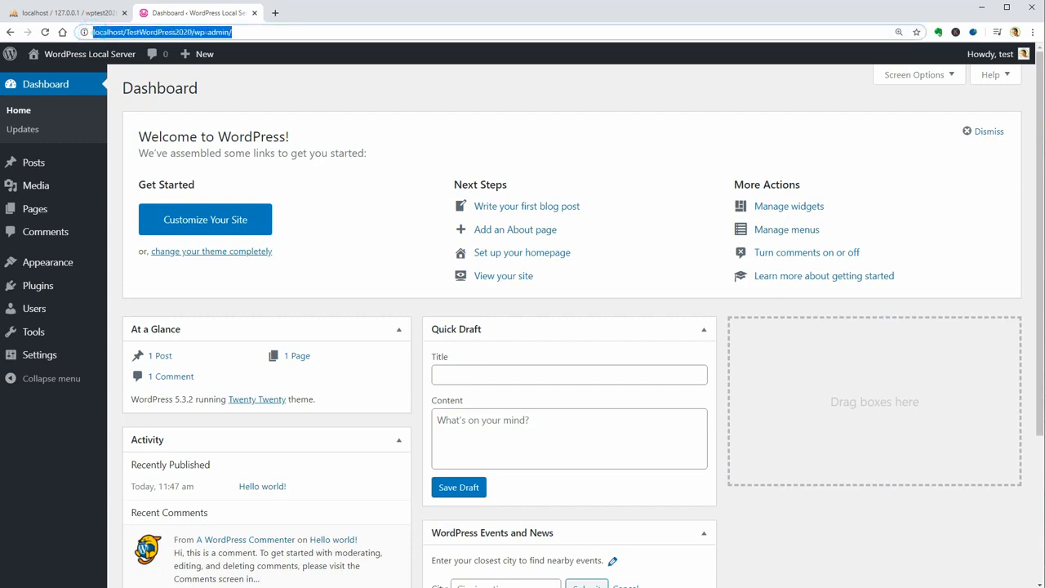
pyautogui.moveTo(96, 263)
pyautogui.click(132, 265)
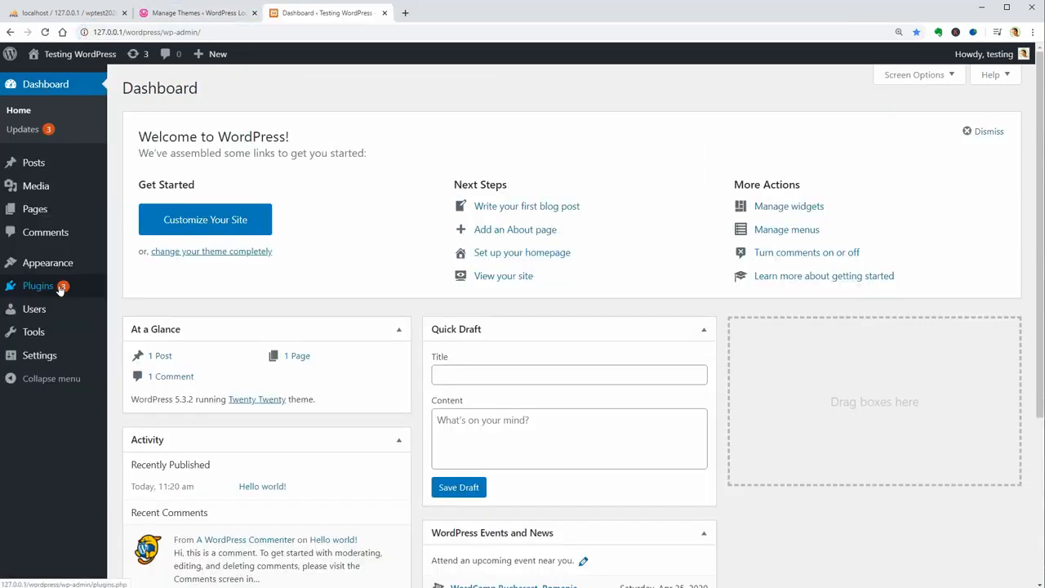
pyautogui.moveTo(63, 286)
pyautogui.click(143, 289)
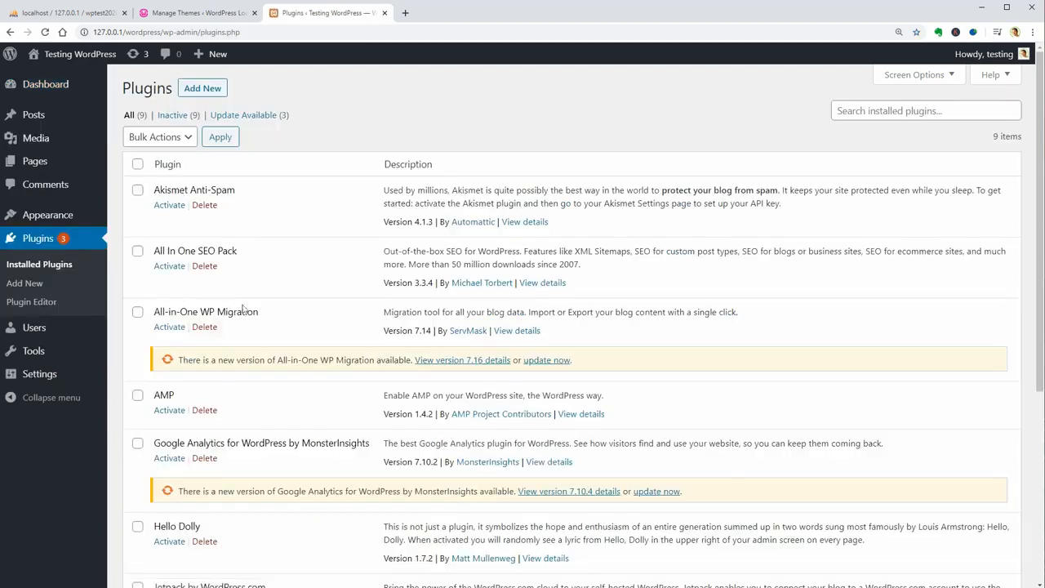
# - Scroll through the Testing WordPress site's list of nine inactive plugins
pyautogui.scroll(-2, 243, 308)
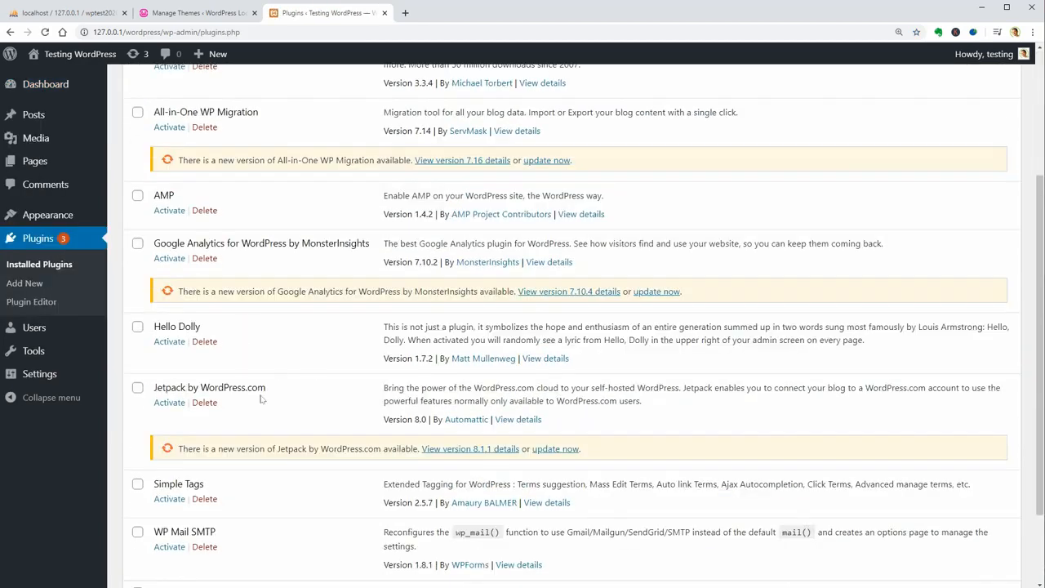
pyautogui.scroll(-2, 262, 399)
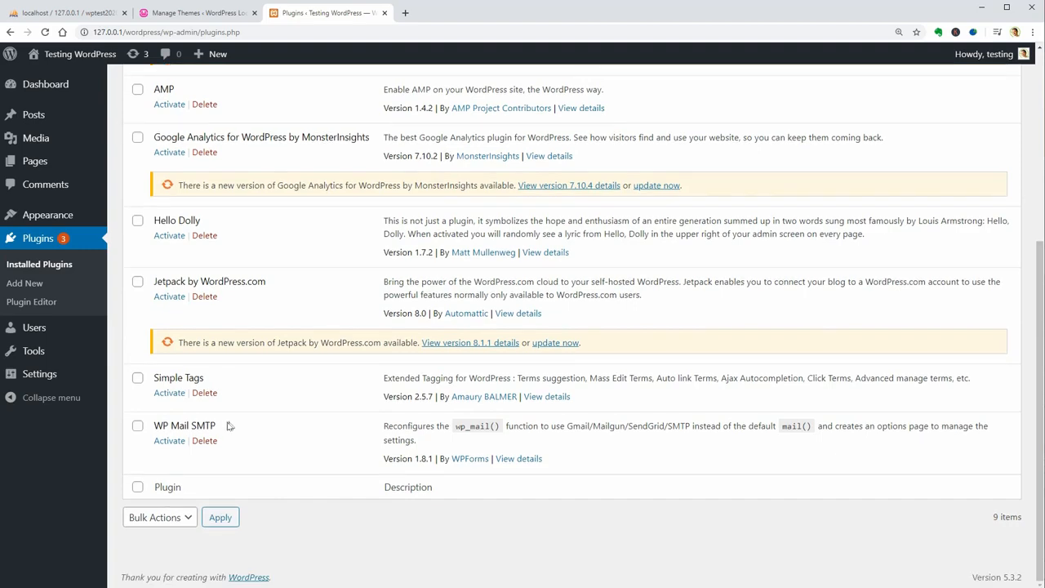
pyautogui.scroll(1, 231, 406)
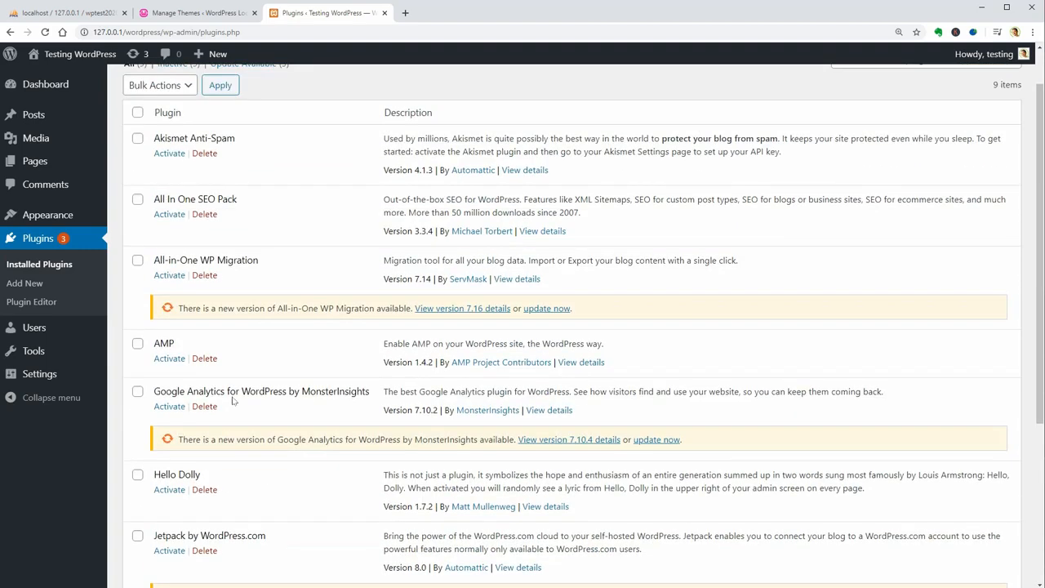
pyautogui.scroll(1, 233, 401)
# - Check the new site's plugins (only Akismet and Hello Dolly), then view its four installed themes
pyautogui.click(212, 12)
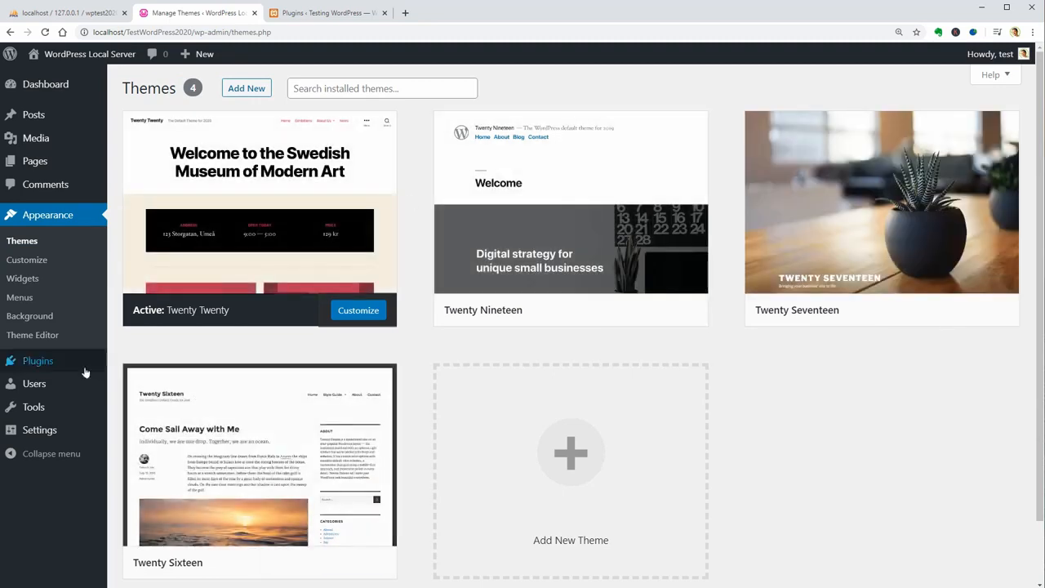
pyautogui.moveTo(85, 373)
pyautogui.click(135, 364)
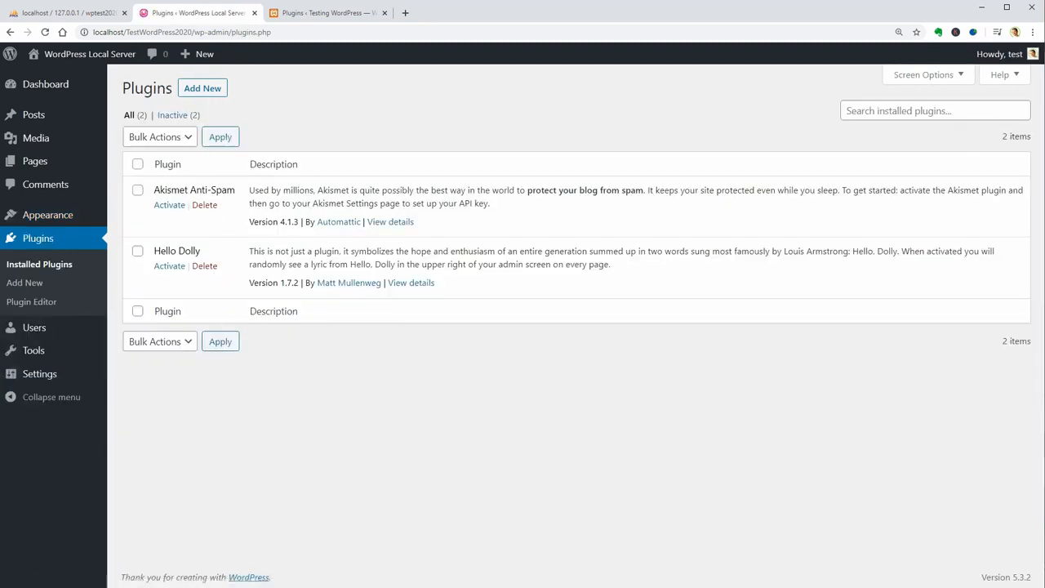
pyautogui.moveTo(69, 216)
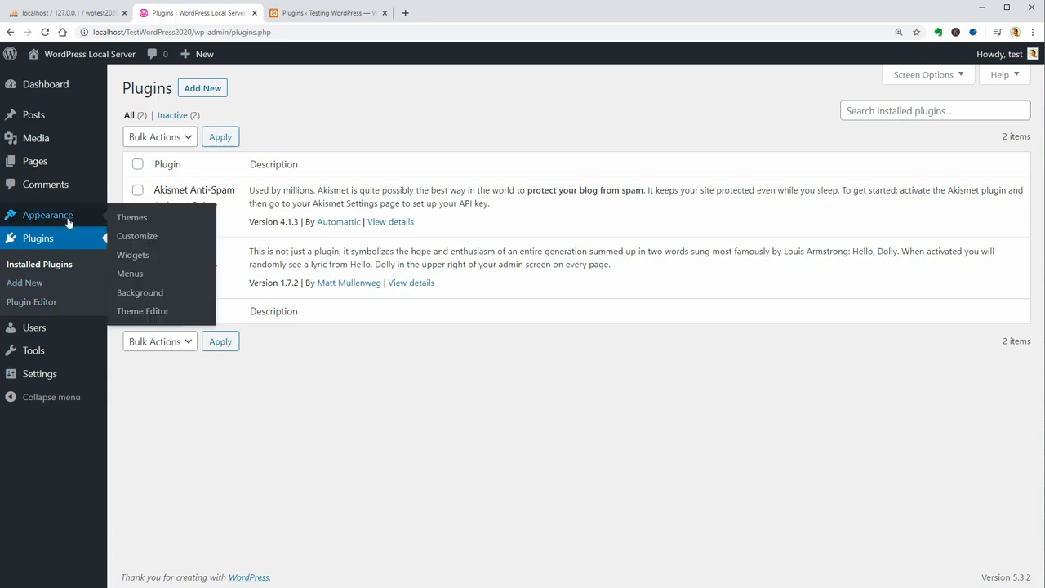
pyautogui.click(133, 216)
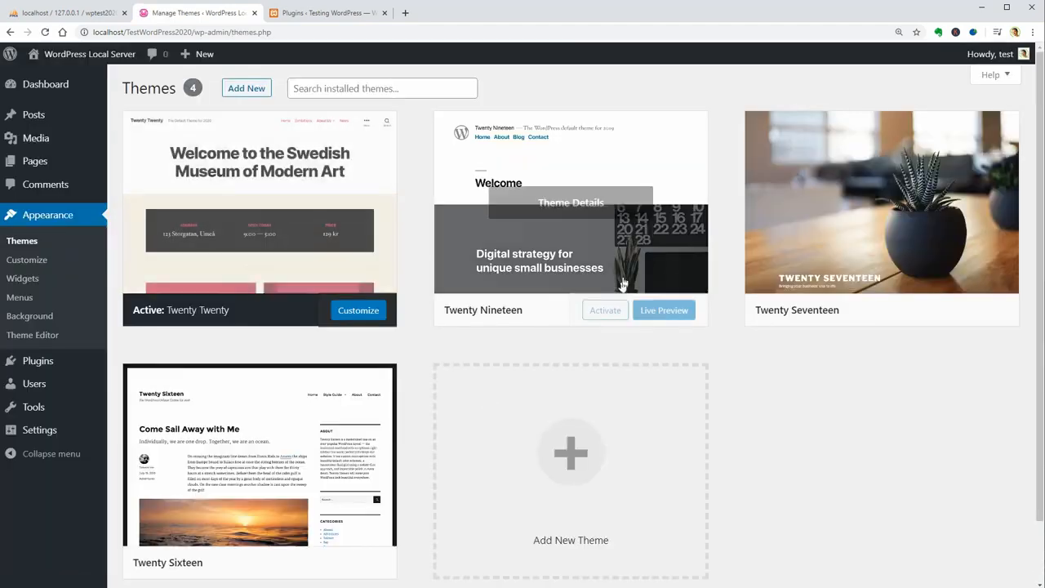